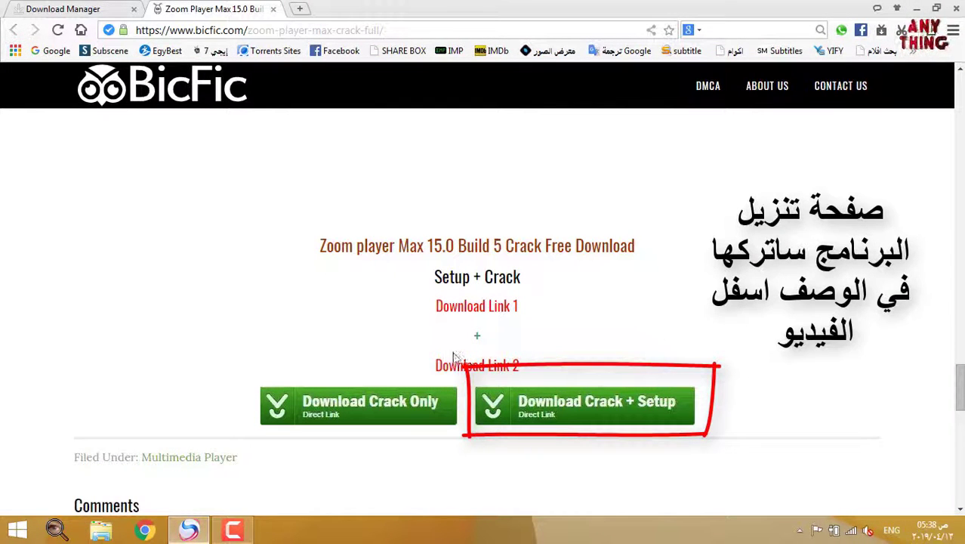
# Open Download Link 1 for Zoom Player Max 15.0 Build 5 and create its download link on UploadHive.
pyautogui.click(469, 310)
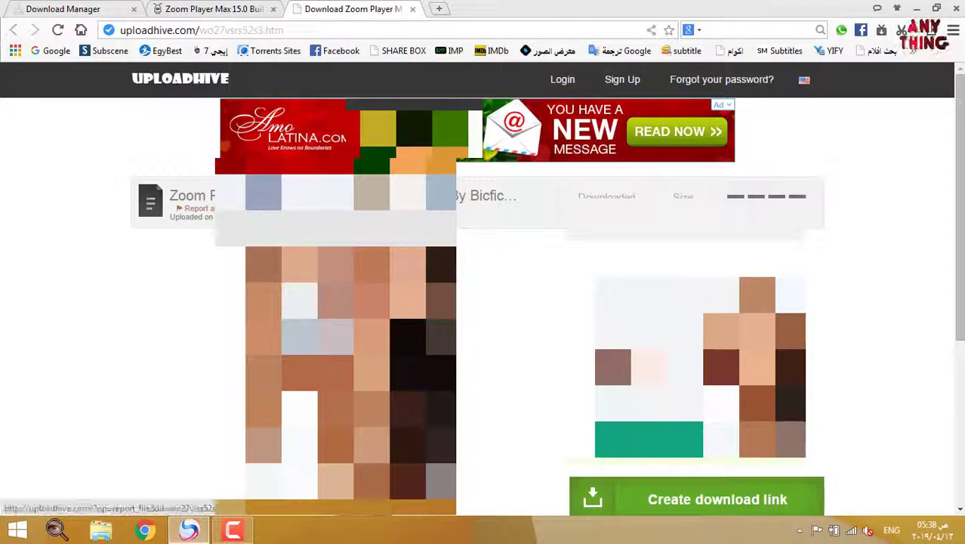
pyautogui.scroll(-4, 581, 190)
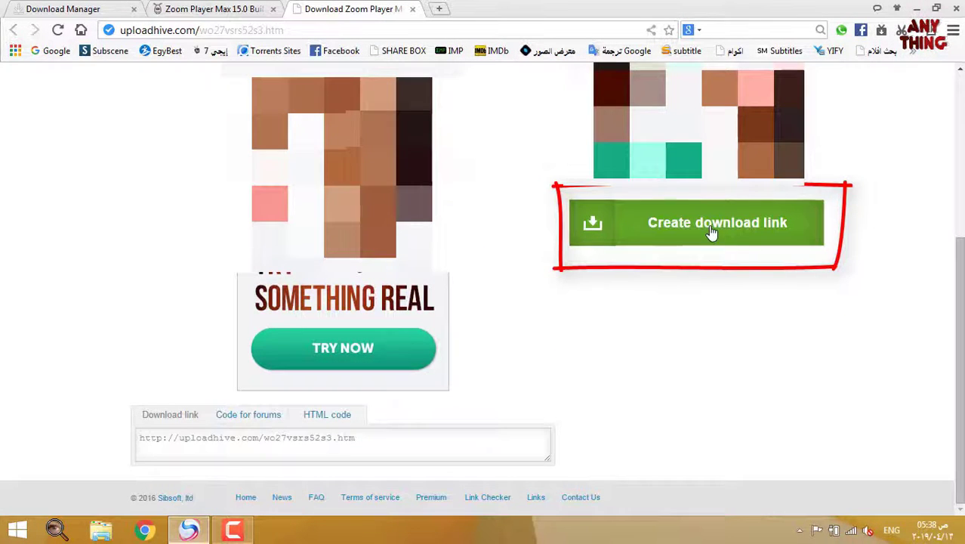
pyautogui.click(711, 232)
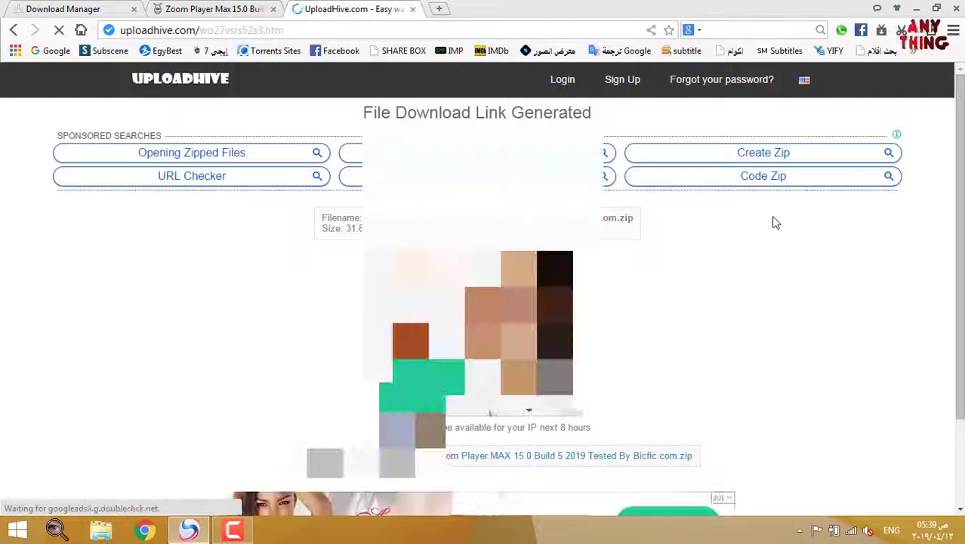
# Download the Zoom Player MAX zip from the generated direct link to the Desktop and check it in Download Manager.
pyautogui.scroll(-2, 771, 224)
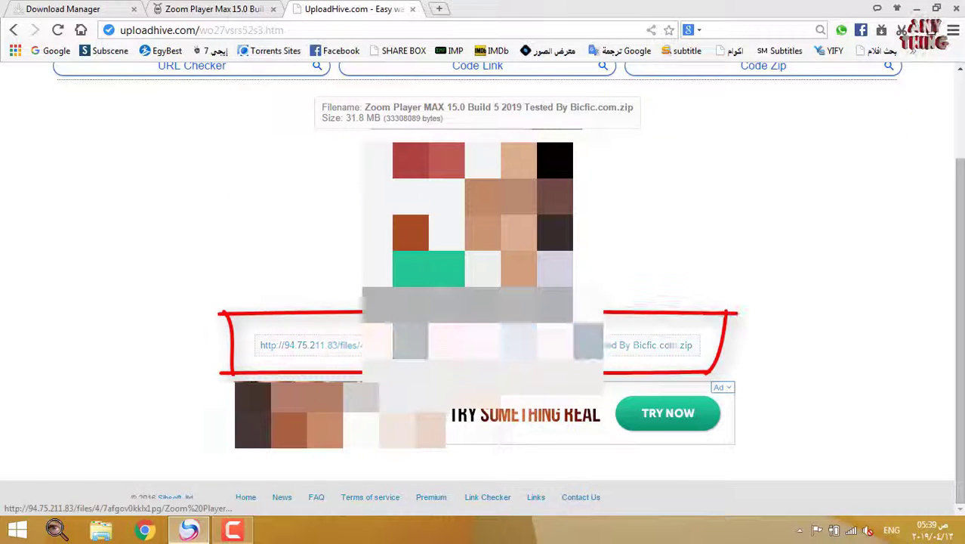
pyautogui.click(657, 344)
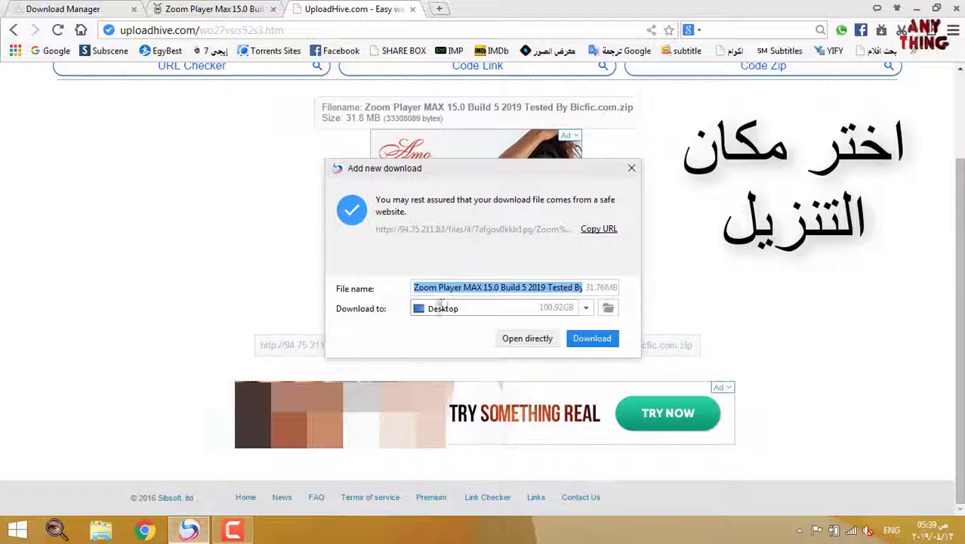
pyautogui.click(592, 340)
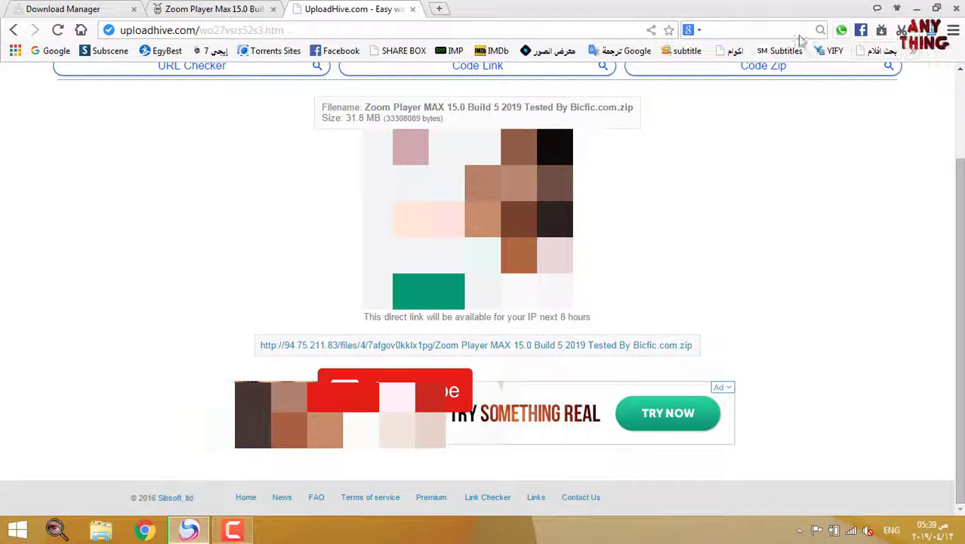
pyautogui.click(60, 9)
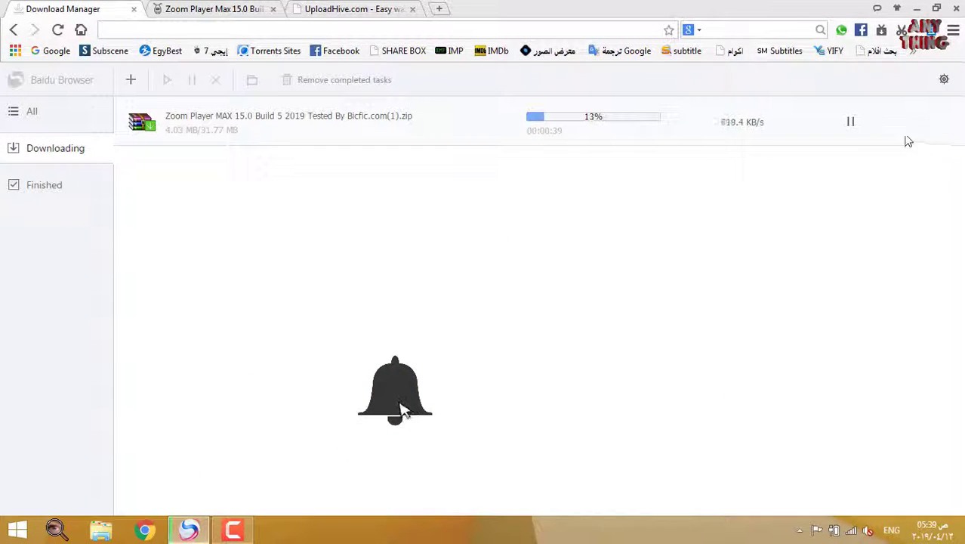
pyautogui.click(852, 127)
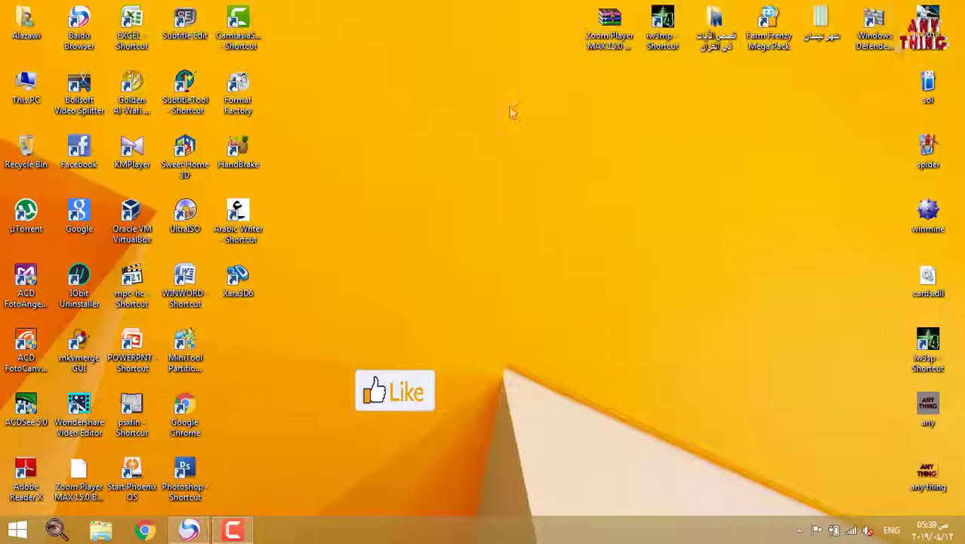
# Move the downloaded Zoom Player zip to an empty area of the desktop and extract it with 7-Zip.
pyautogui.moveTo(609, 27); pyautogui.dragTo(760, 155)
pyautogui.rightClick(759, 153)
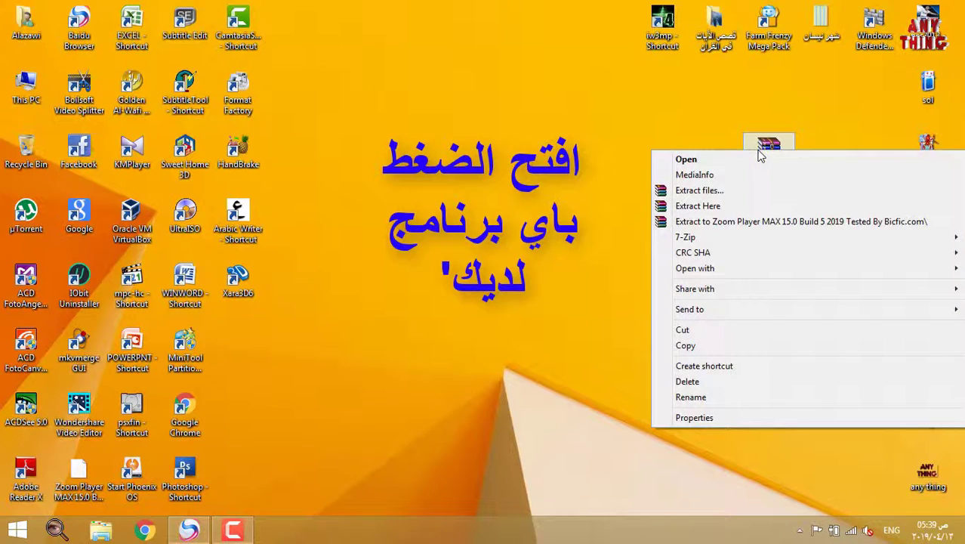
pyautogui.moveTo(682, 237)
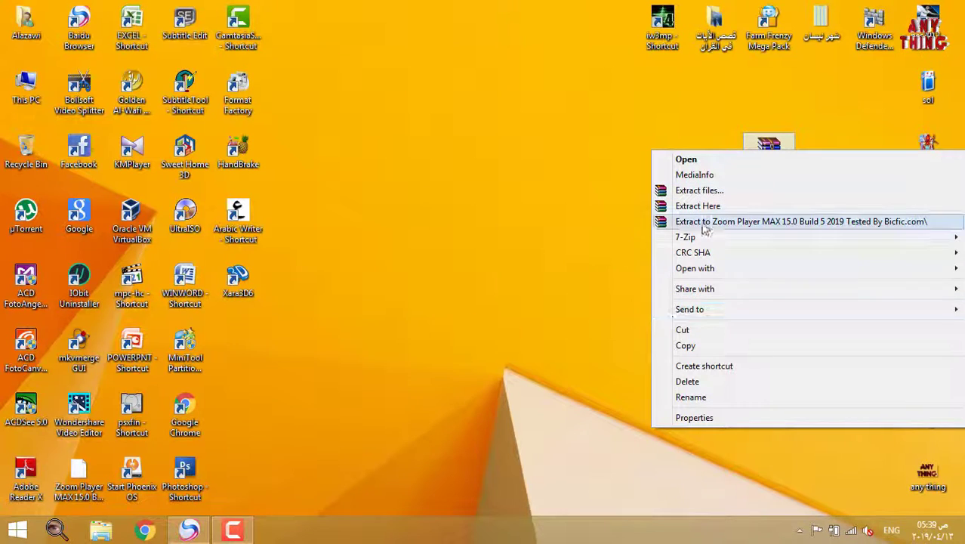
pyautogui.click(359, 287)
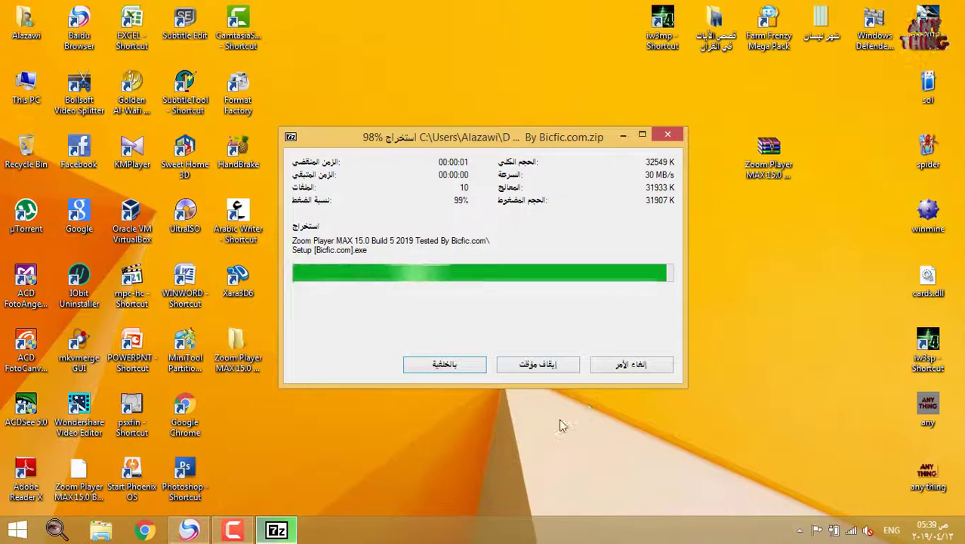
# Place the extracted Zoom Player folder near the archive, open it and run Setup [Bicfic.com].
pyautogui.moveTo(240, 349); pyautogui.dragTo(618, 172)
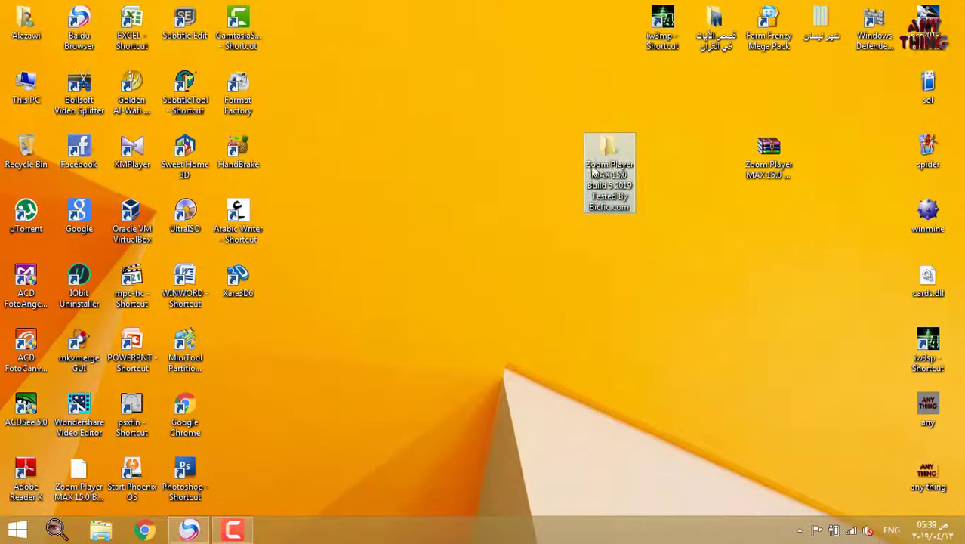
pyautogui.doubleClick(594, 172)
pyautogui.click(207, 188)
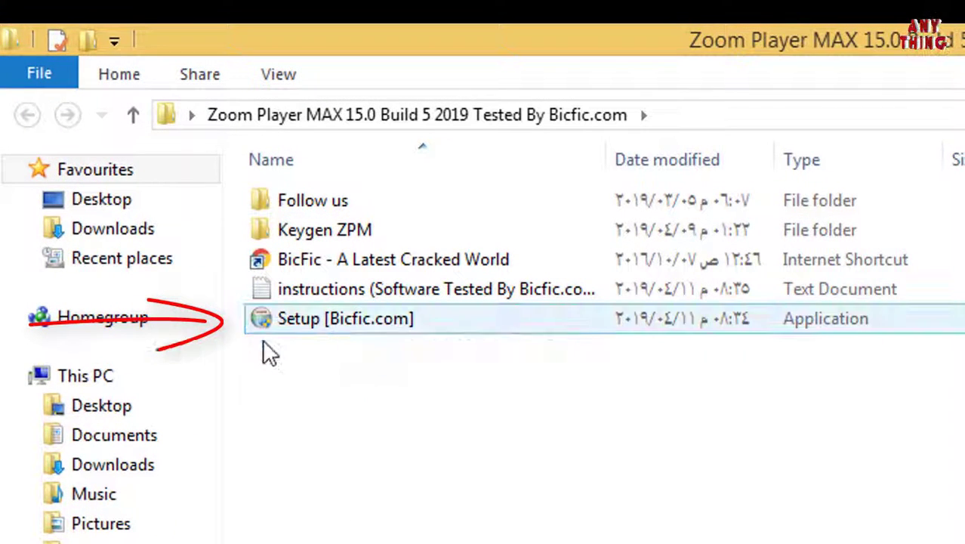
pyautogui.click(311, 226)
pyautogui.click(342, 341)
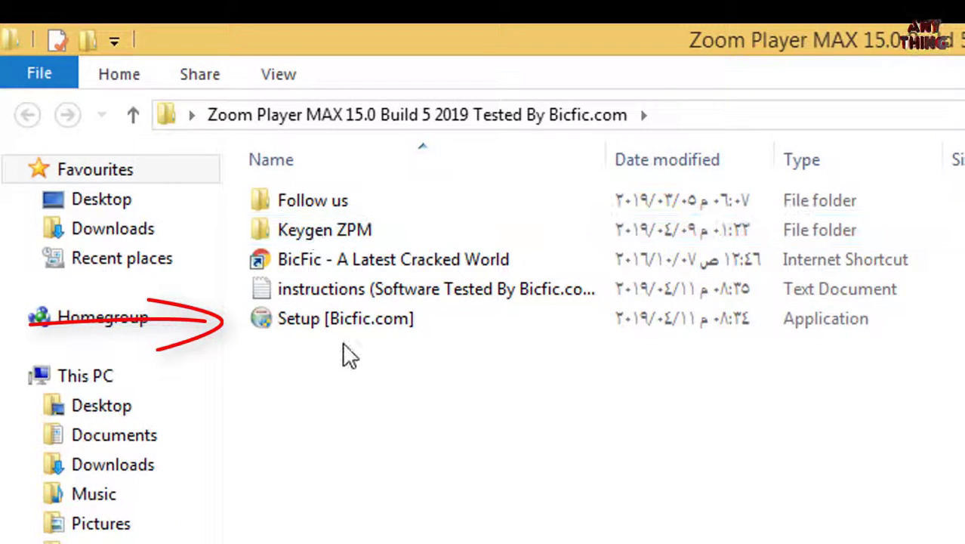
pyautogui.click(349, 322)
pyautogui.doubleClick(349, 321)
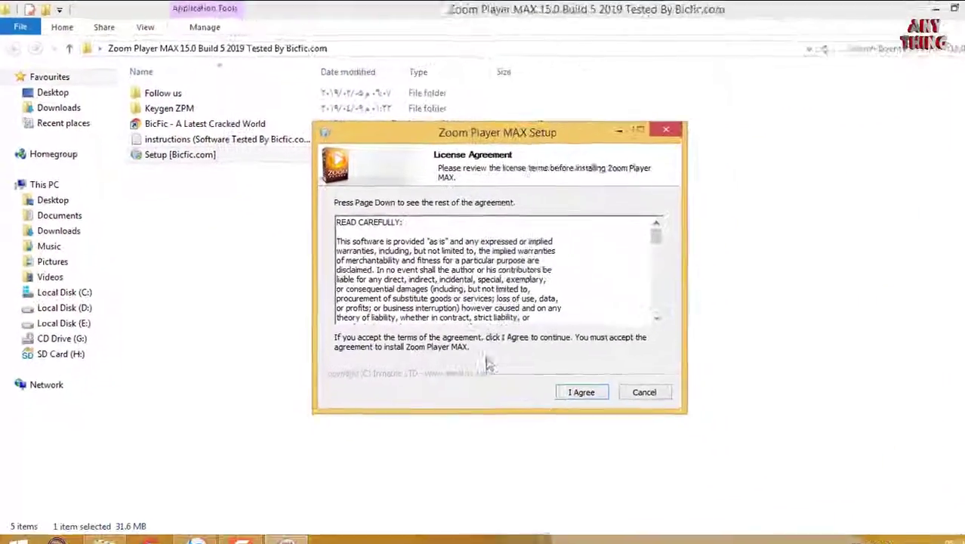
# Accept the license agreement and install Zoom Player MAX in Standard mode with the default components.
pyautogui.click(582, 392)
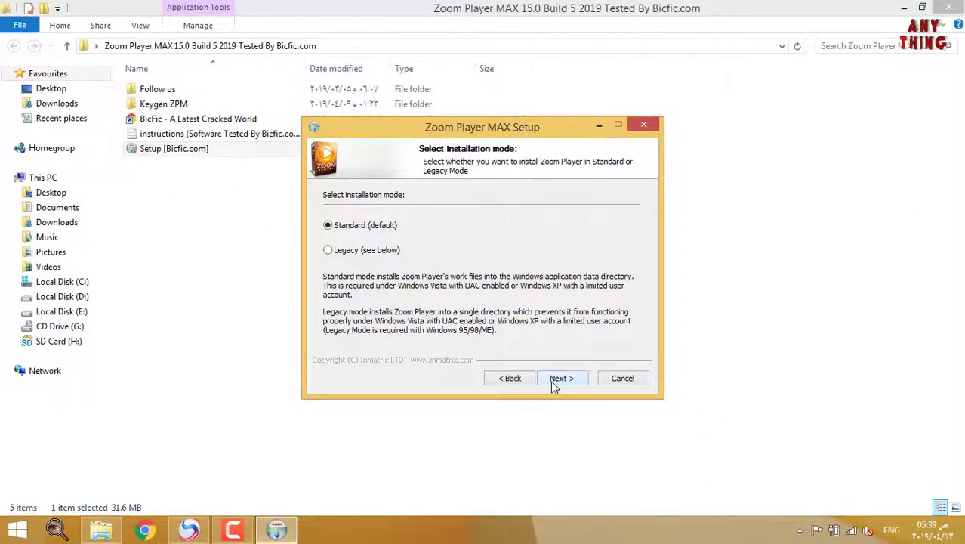
pyautogui.click(551, 381)
pyautogui.click(562, 378)
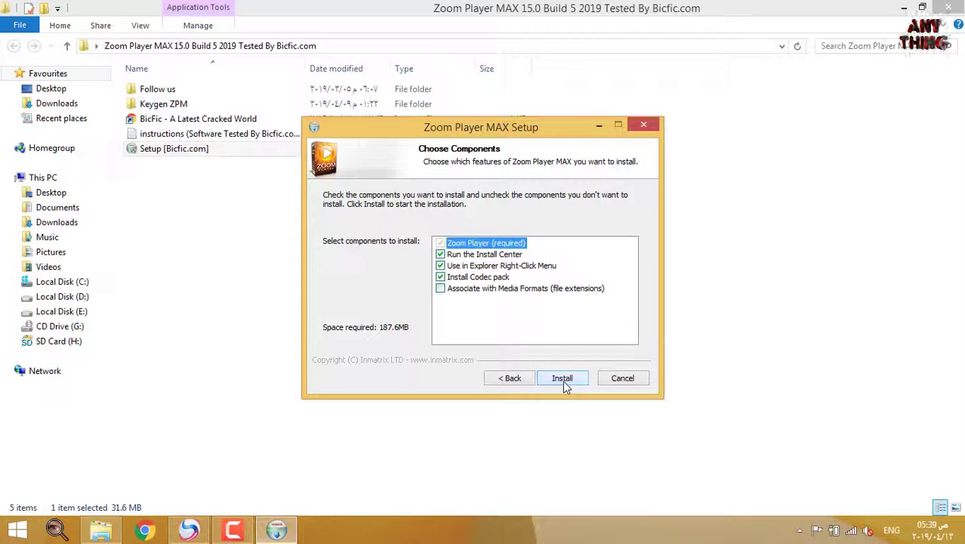
pyautogui.click(562, 378)
# Move the Zoom Player MAX Setup window aside and minimize the extracted folder's window.
pyautogui.moveTo(555, 128); pyautogui.dragTo(739, 105)
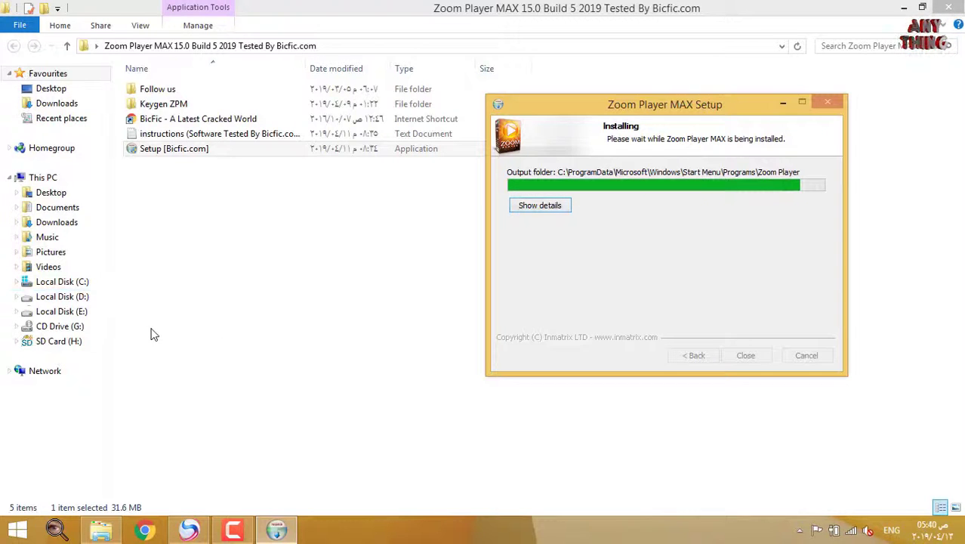
pyautogui.moveTo(677, 106); pyautogui.dragTo(746, 85)
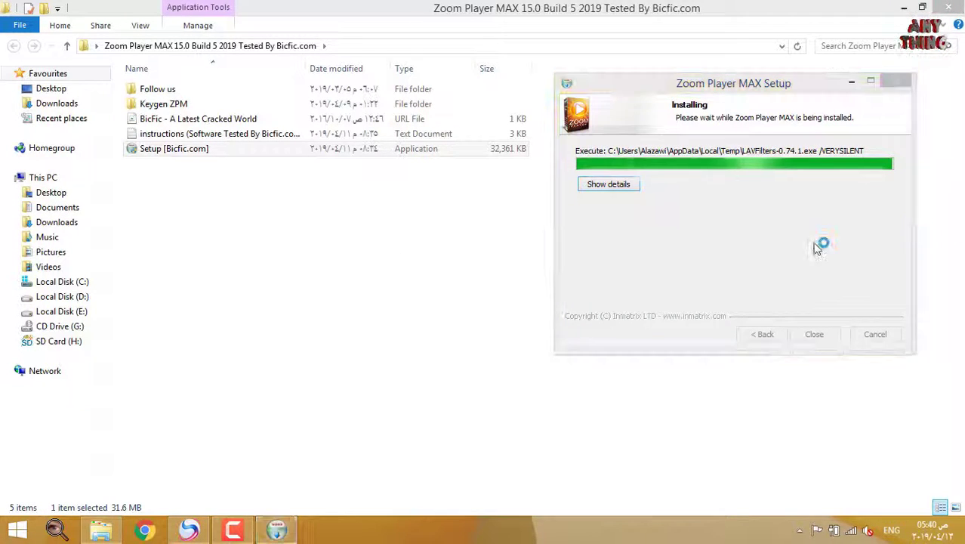
pyautogui.click(904, 7)
pyautogui.moveTo(652, 83); pyautogui.dragTo(547, 85)
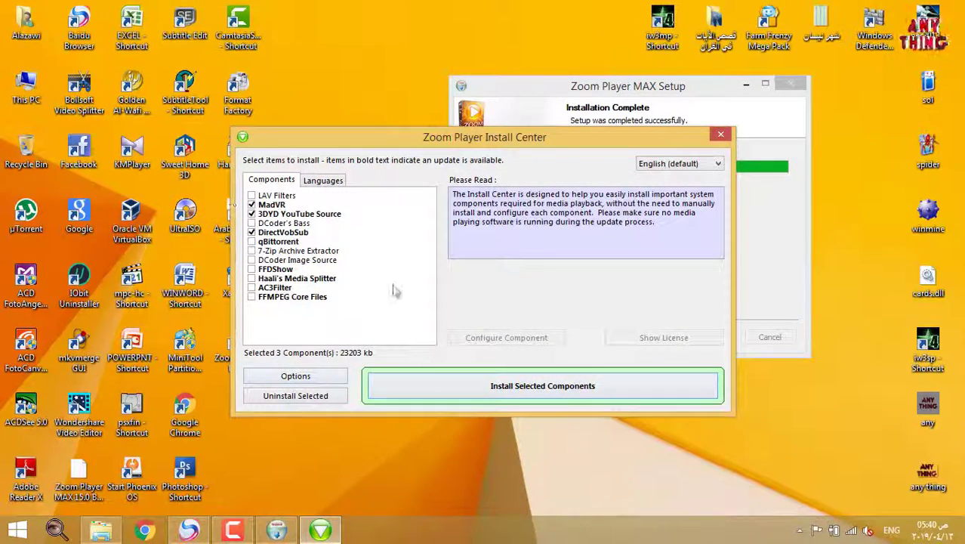
# Install the MadVR, 3DYD YouTube Source and DirectVobSub components, and close the Install Center, setup and launched browser windows.
pyautogui.click(503, 383)
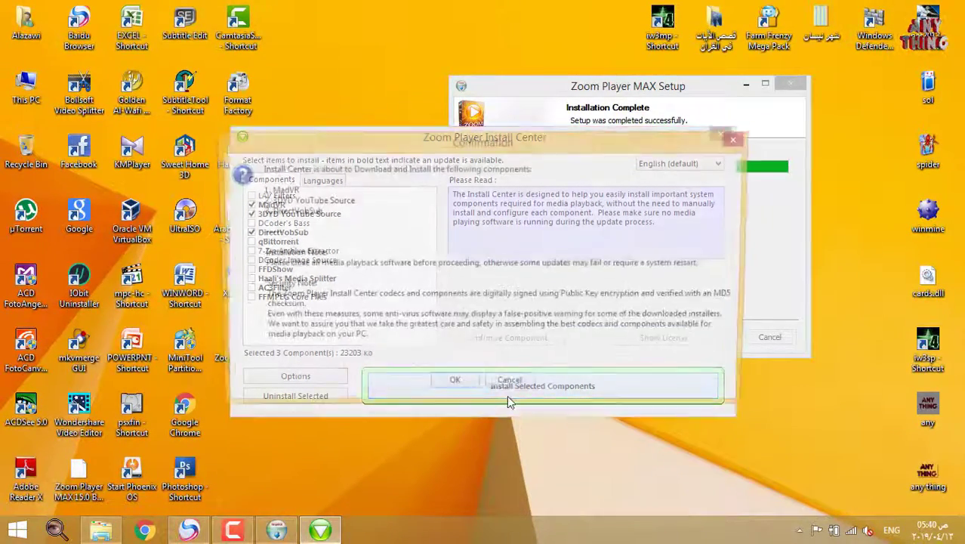
pyautogui.click(452, 388)
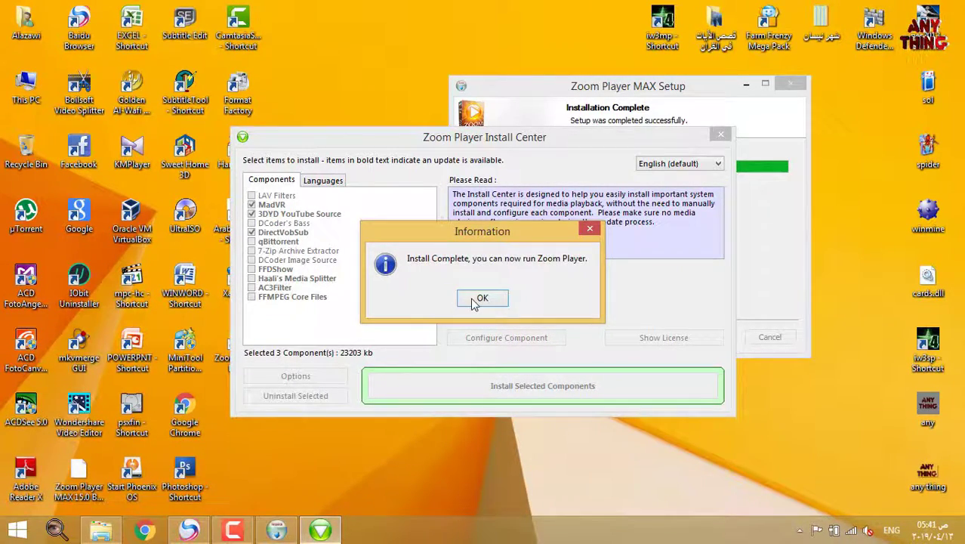
pyautogui.click(477, 299)
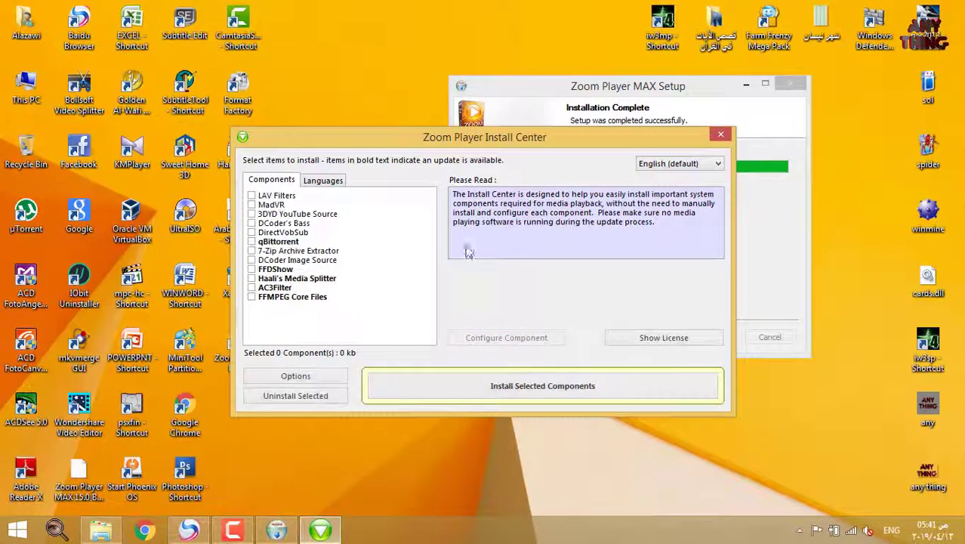
pyautogui.click(719, 136)
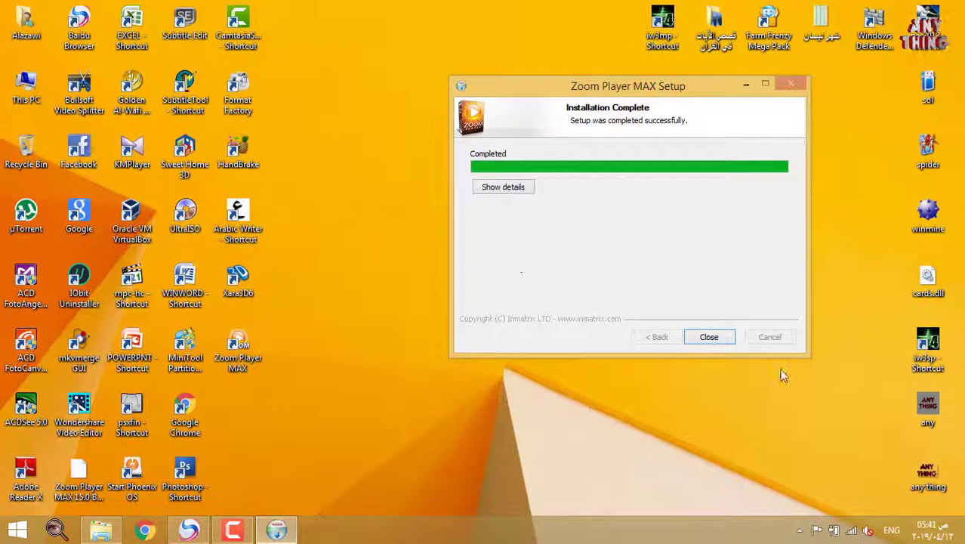
pyautogui.click(708, 339)
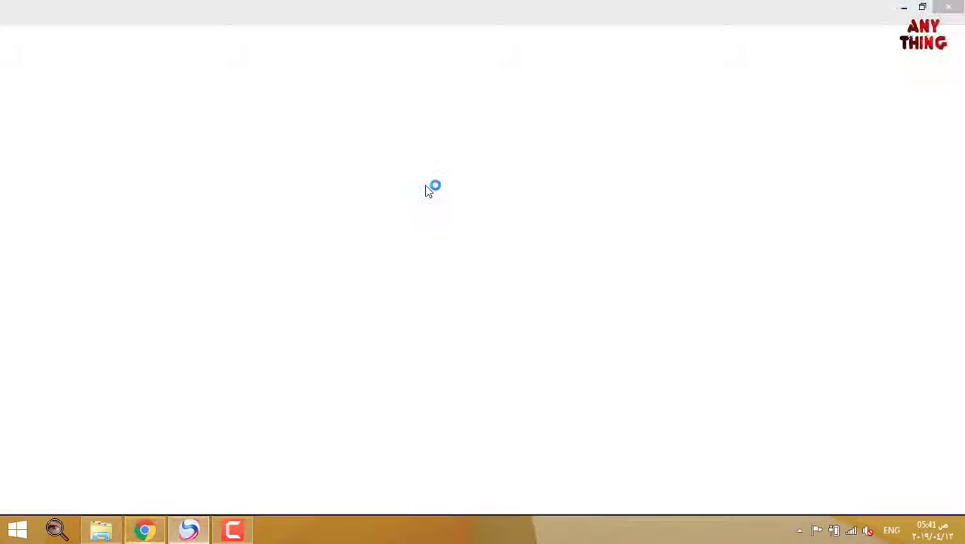
pyautogui.click(949, 8)
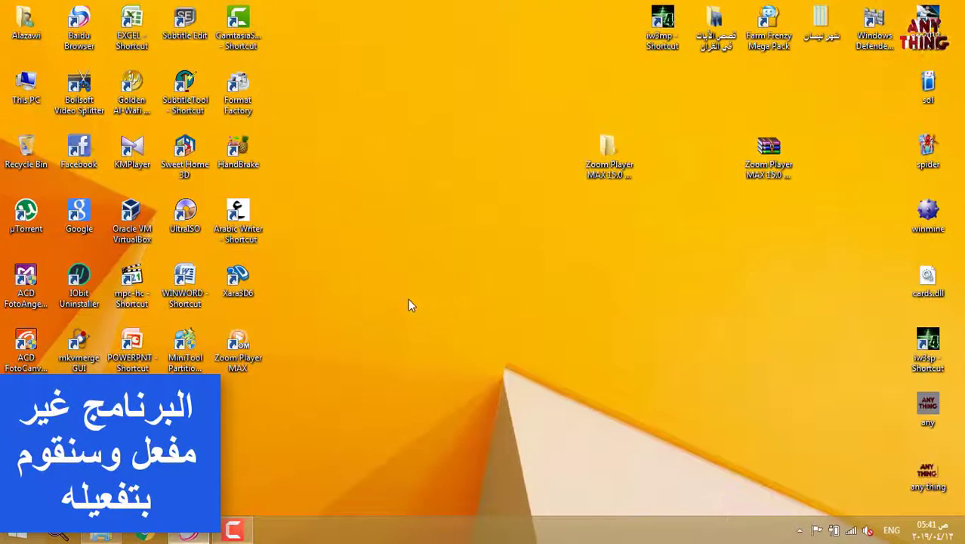
# Launch Zoom Player MAX from the desktop, continue past the trial screen and pre-configure the player for PC use.
pyautogui.doubleClick(247, 358)
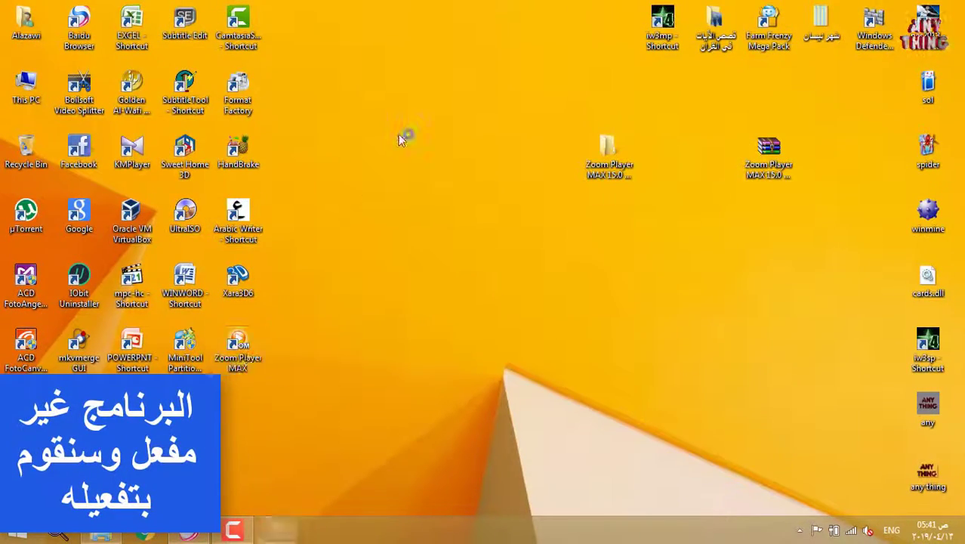
pyautogui.moveTo(549, 85); pyautogui.dragTo(556, 62)
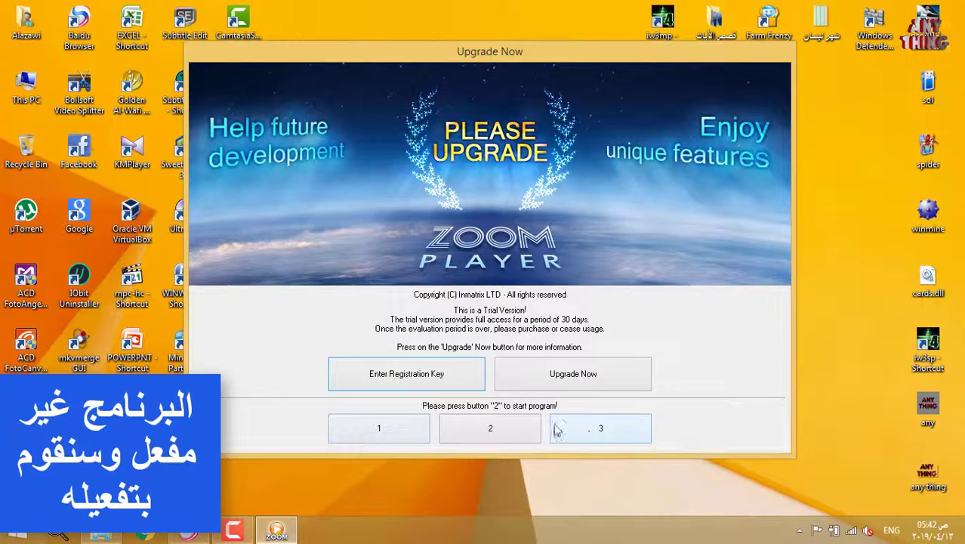
pyautogui.click(495, 438)
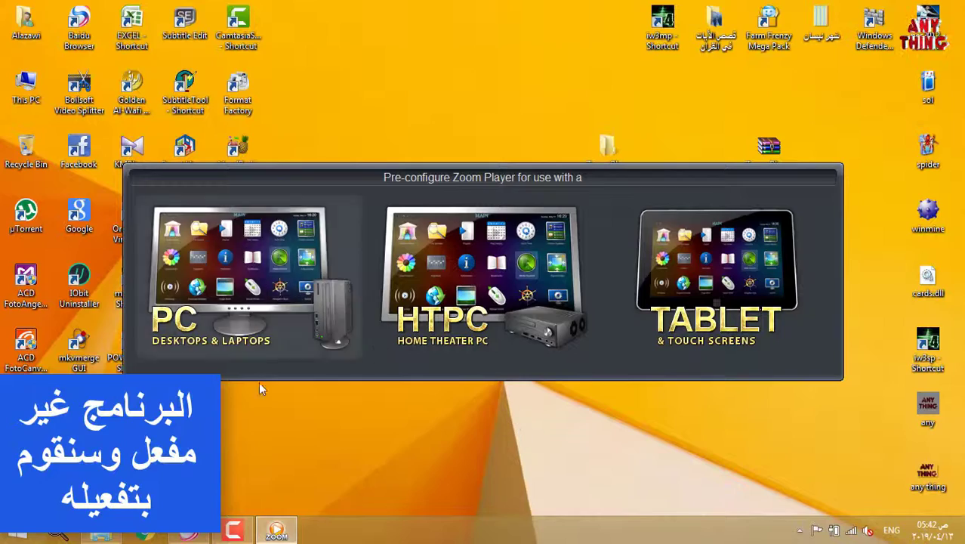
pyautogui.click(224, 285)
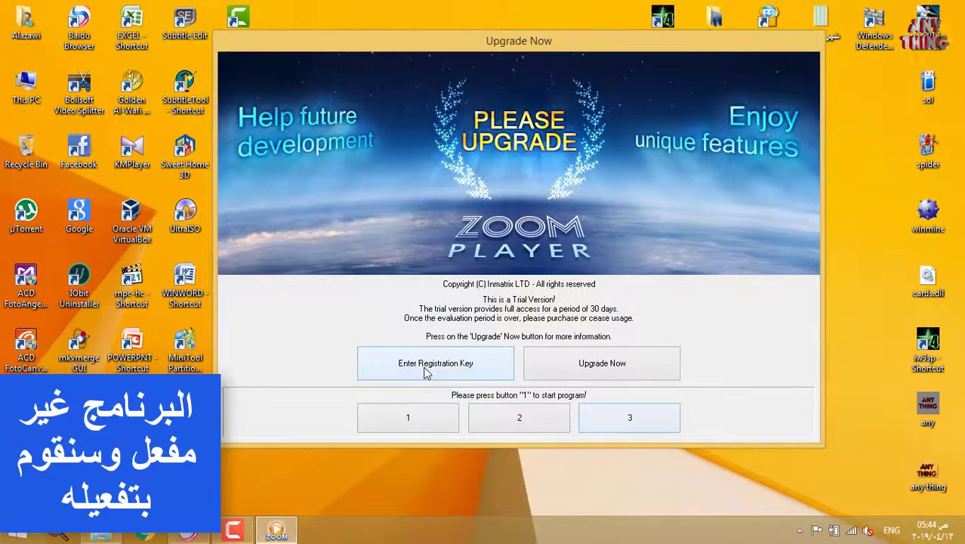
# Start entering a registration key from the trial screen with Serial Number as the activation type.
pyautogui.click(427, 370)
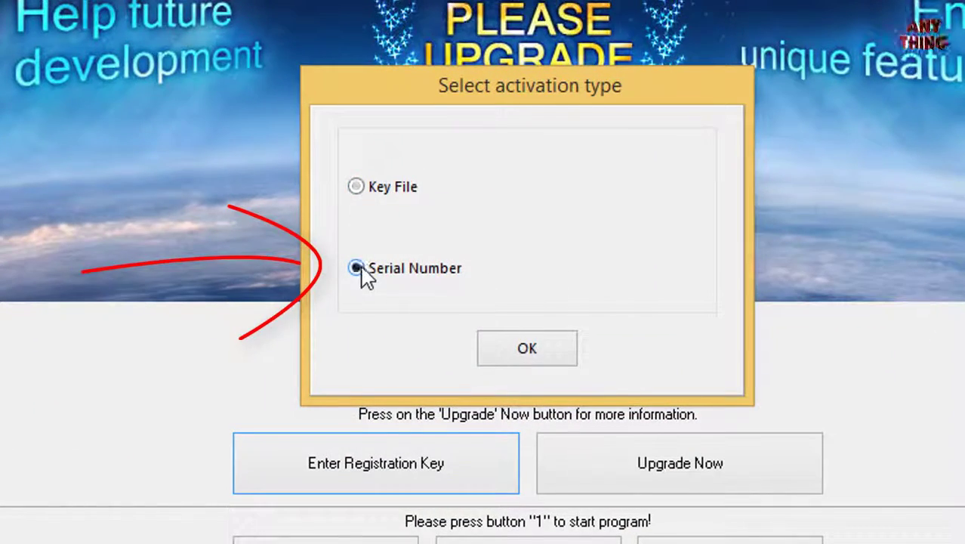
pyautogui.click(534, 357)
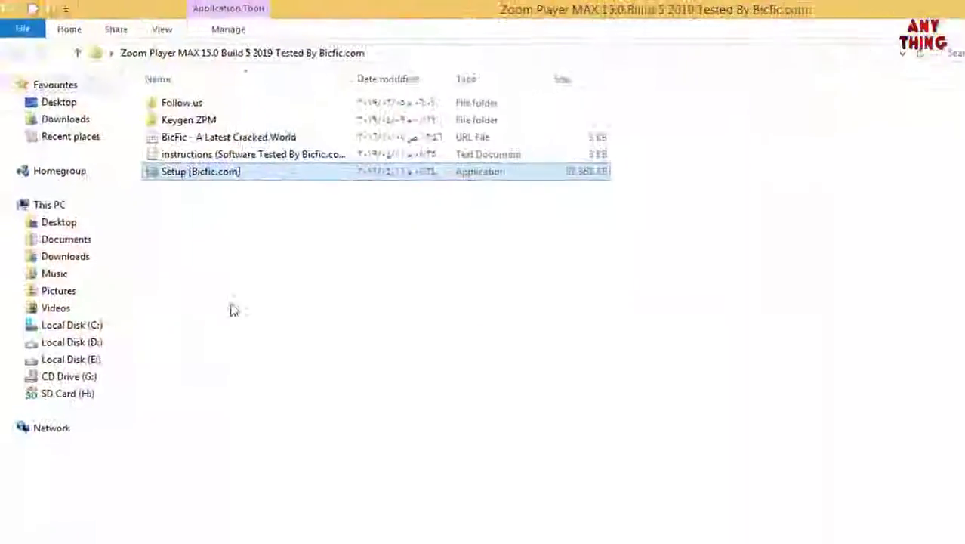
# Open the key text document in the Keygen ZPM folder of the extracted download.
pyautogui.doubleClick(185, 120)
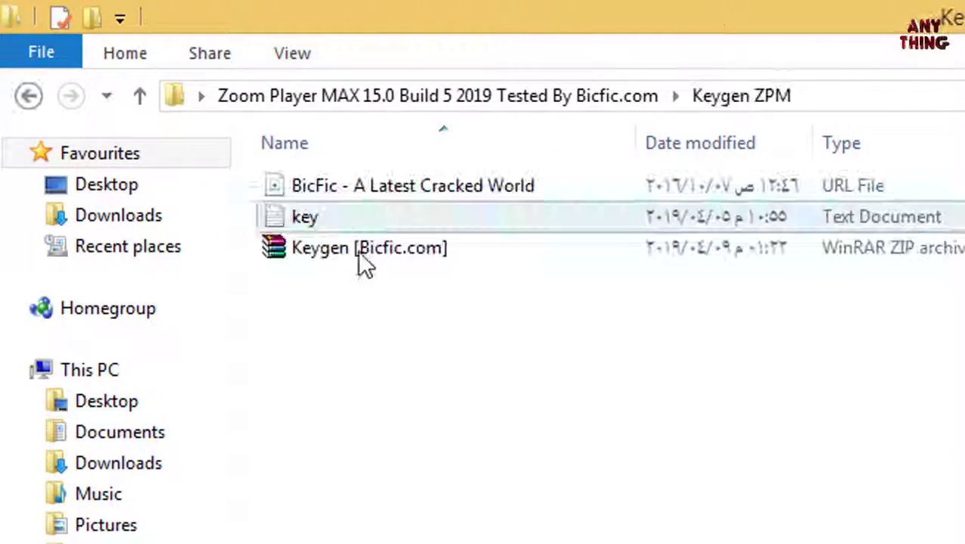
pyautogui.click(295, 216)
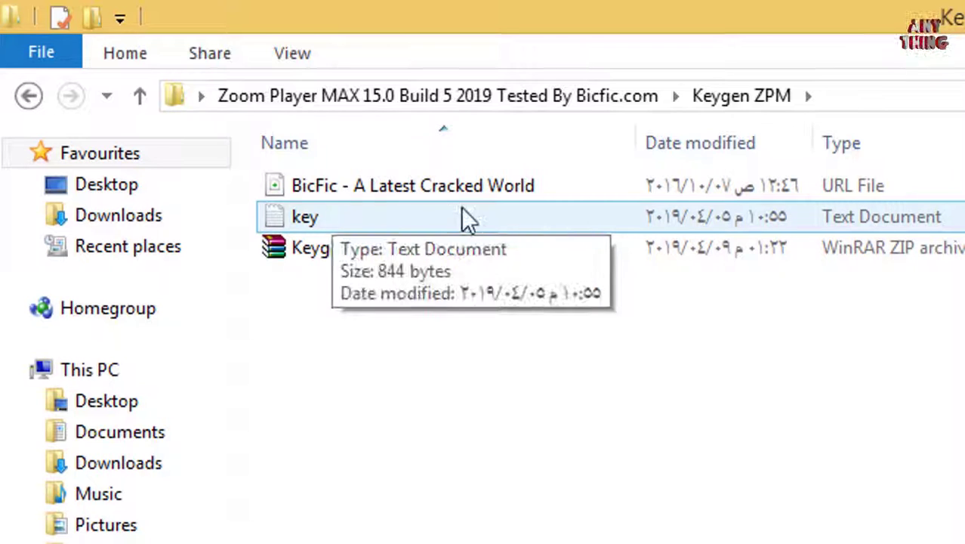
pyautogui.doubleClick(432, 225)
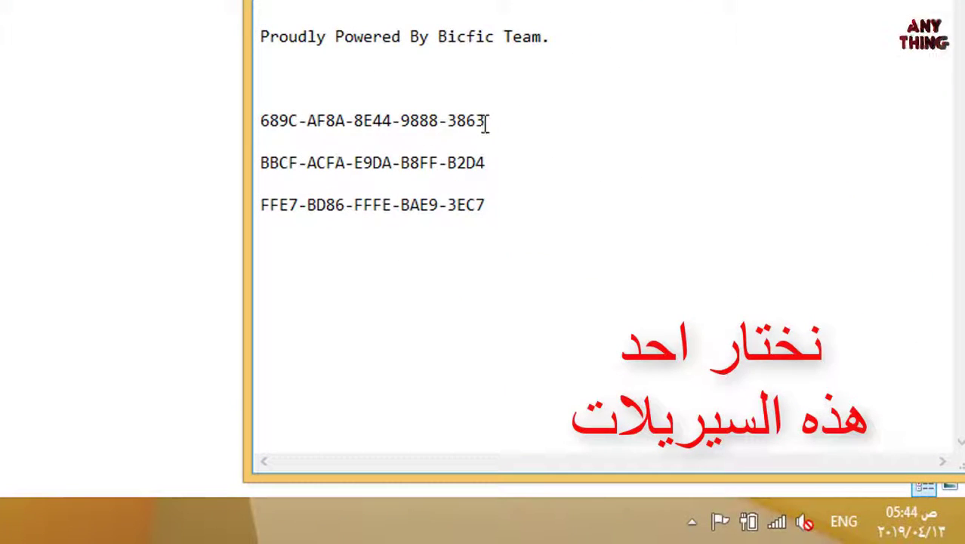
# Copy the first serial number from the key text document into the registration key field and complete the registration.
pyautogui.moveTo(512, 120); pyautogui.dragTo(257, 121)
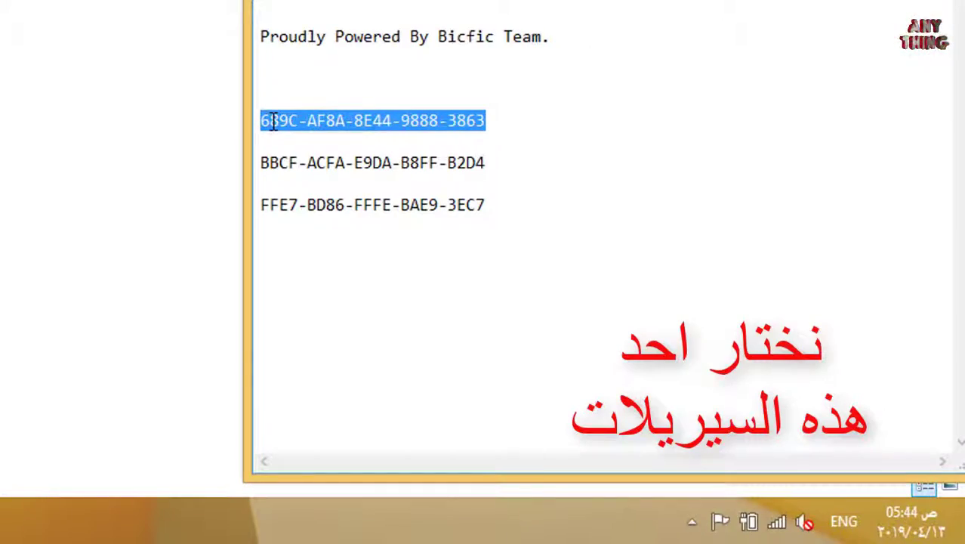
pyautogui.rightClick(274, 121)
pyautogui.click(321, 195)
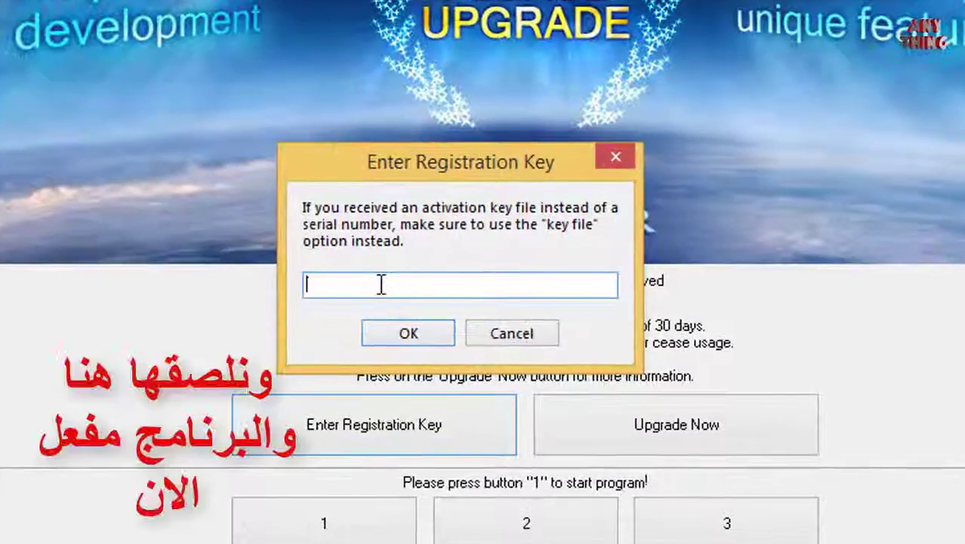
pyautogui.rightClick(381, 284)
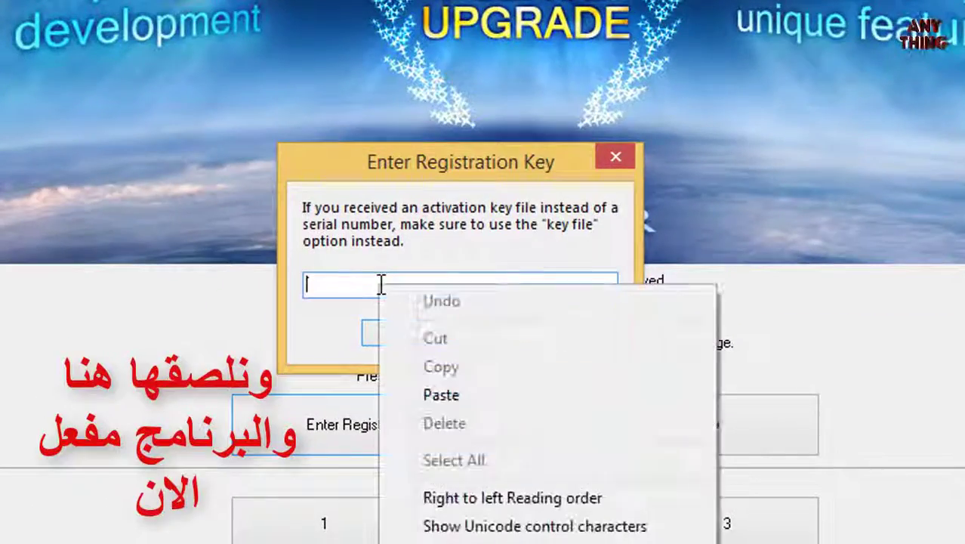
pyautogui.click(472, 396)
pyautogui.click(421, 336)
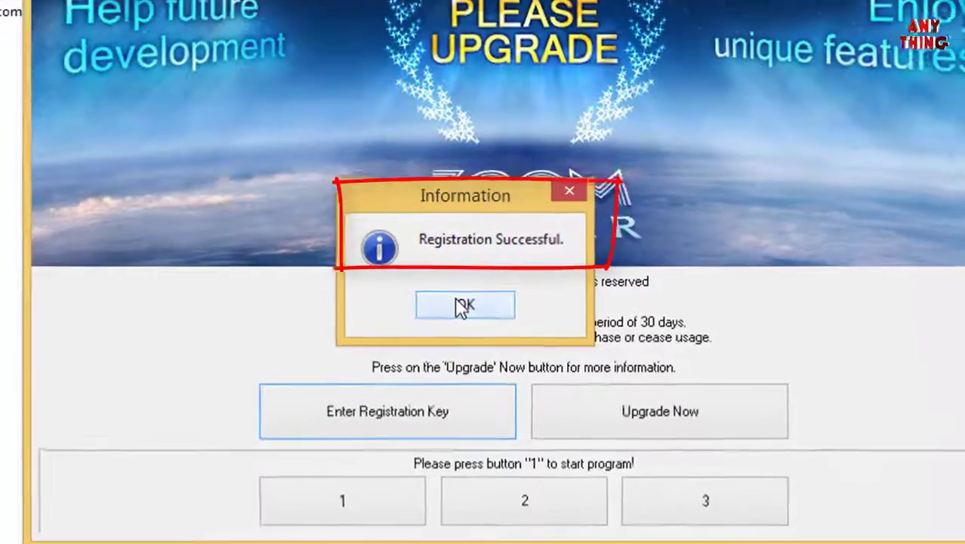
pyautogui.click(453, 302)
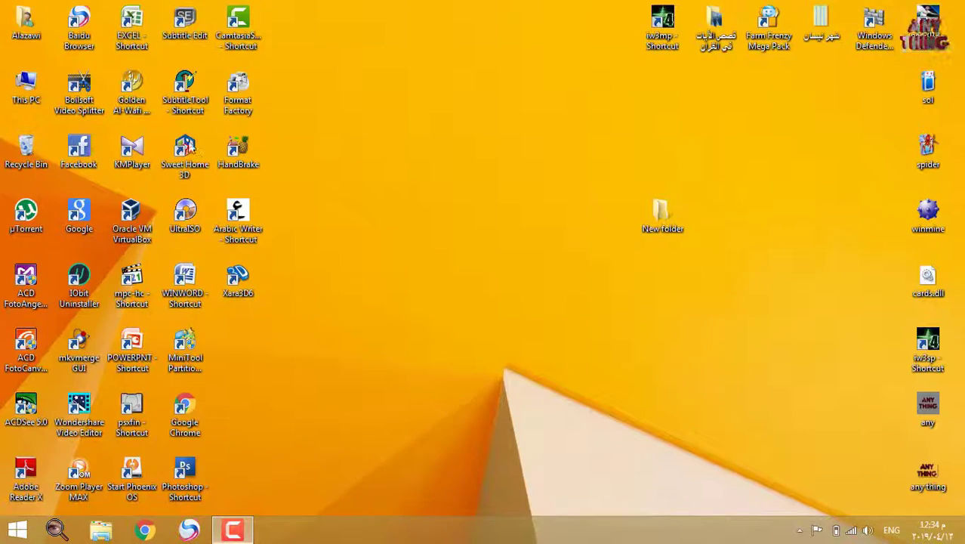
# Launch Zoom Player MAX from the desktop, open its Media Library and browse the Featured Videos.
pyautogui.doubleClick(79, 476)
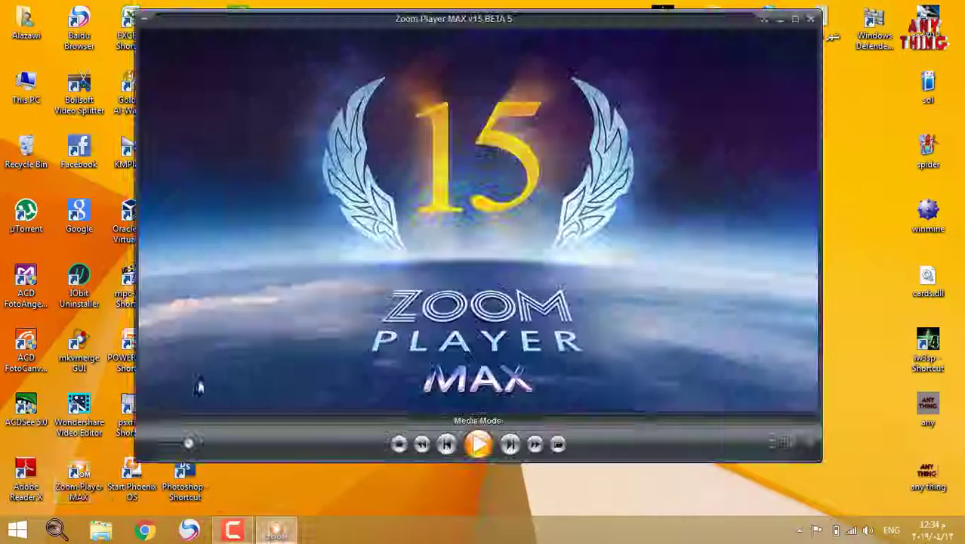
pyautogui.moveTo(551, 26); pyautogui.dragTo(584, 48)
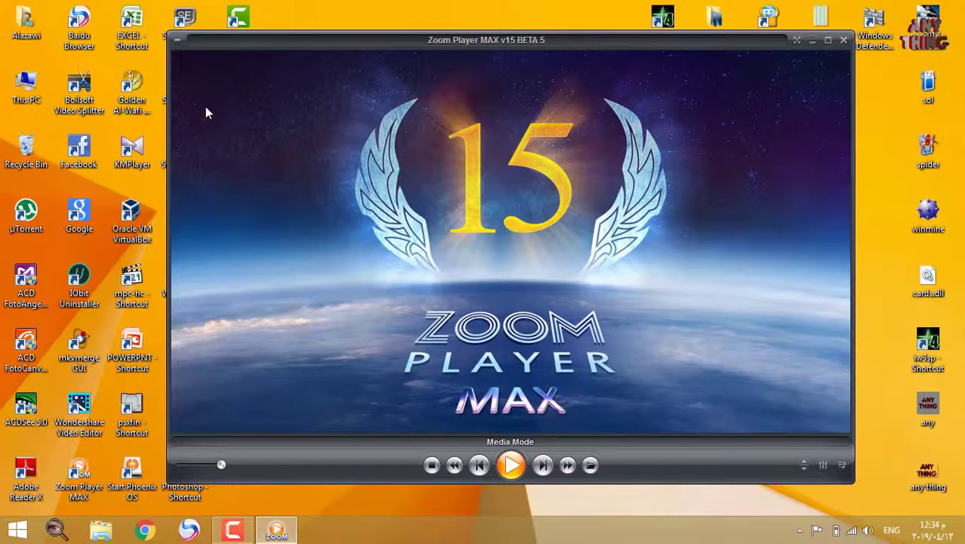
pyautogui.rightClick(205, 107)
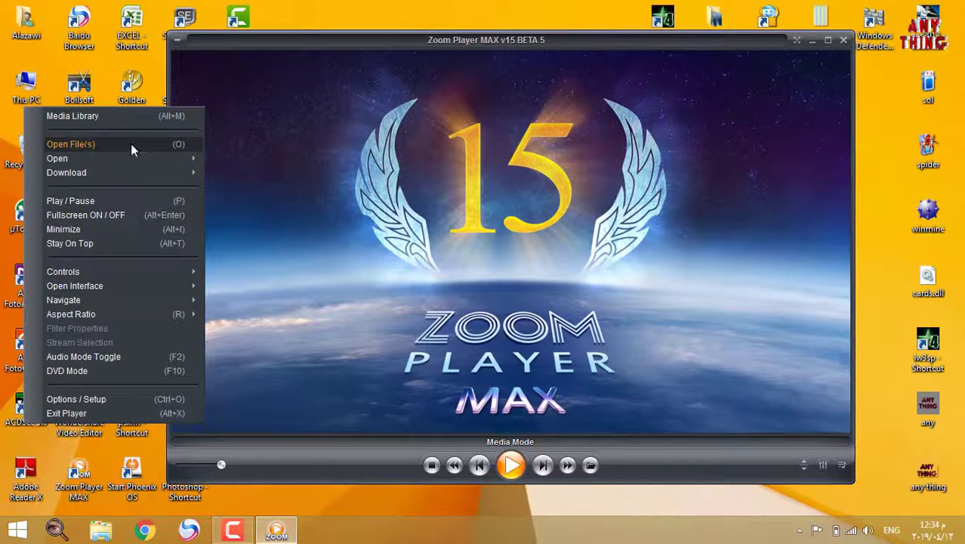
pyautogui.click(94, 119)
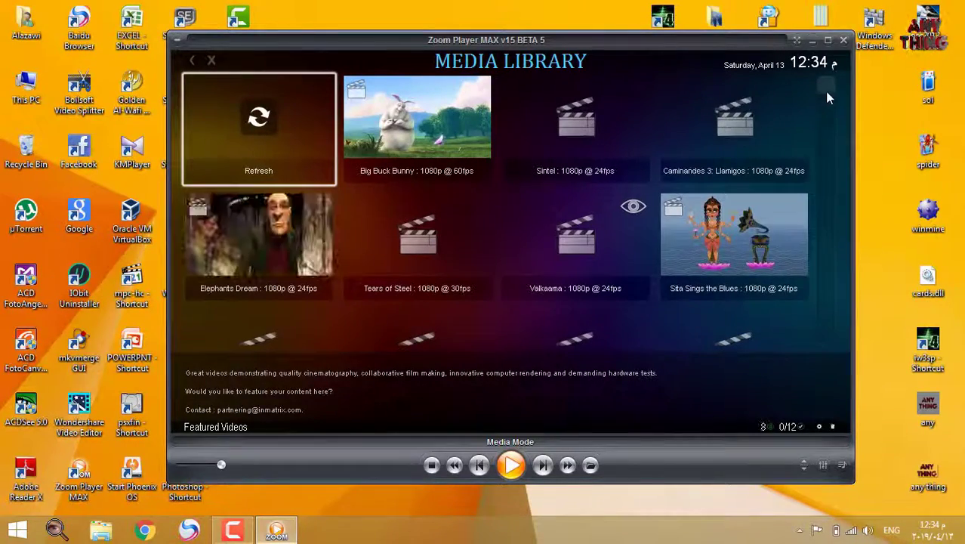
pyautogui.moveTo(826, 87)
pyautogui.mouseDown()
pyautogui.moveTo(822, 352)
pyautogui.moveTo(836, 187)
pyautogui.moveTo(826, 90)
pyautogui.mouseUp()
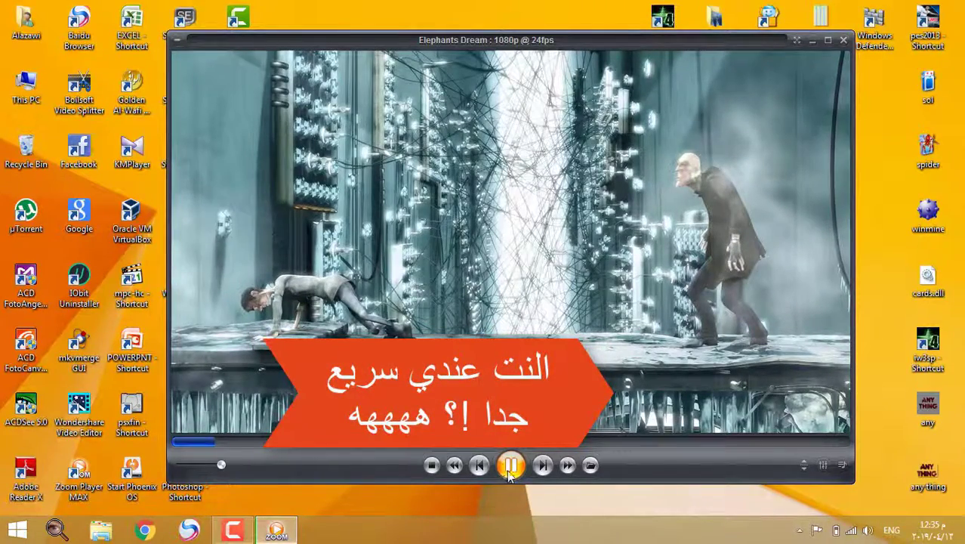
# Open the local video جاءنا البيان التالى from the افلام فحص folder on drive E and pause and resume its playback.
pyautogui.rightClick(213, 76)
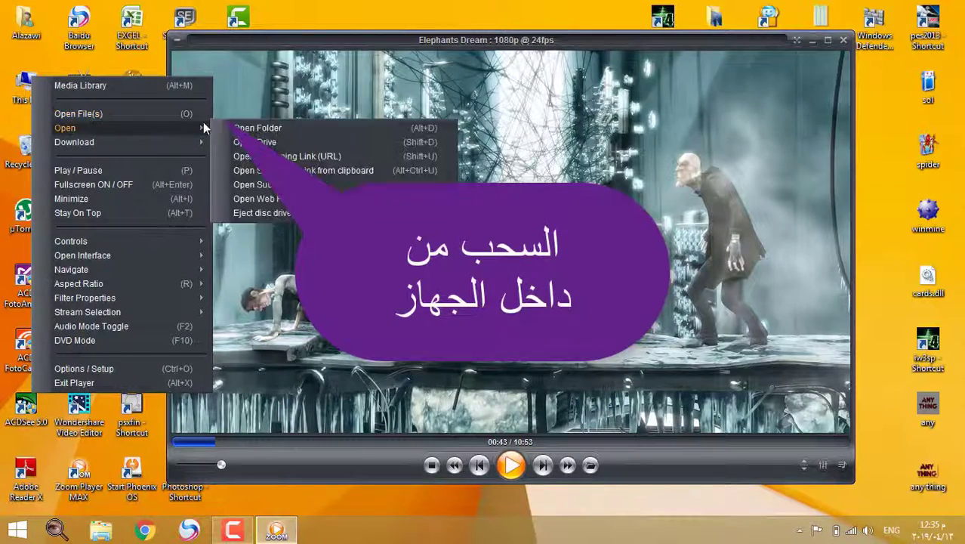
pyautogui.click(148, 114)
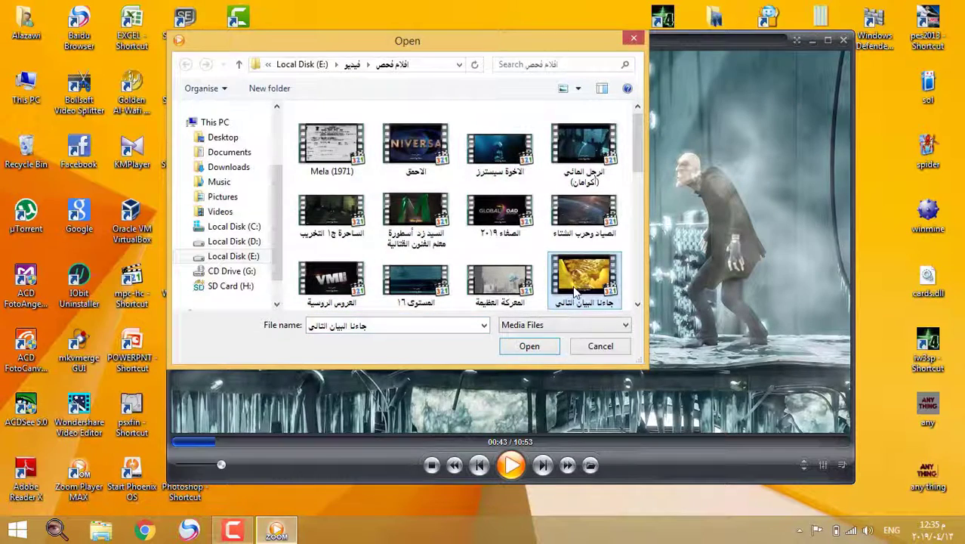
pyautogui.doubleClick(573, 275)
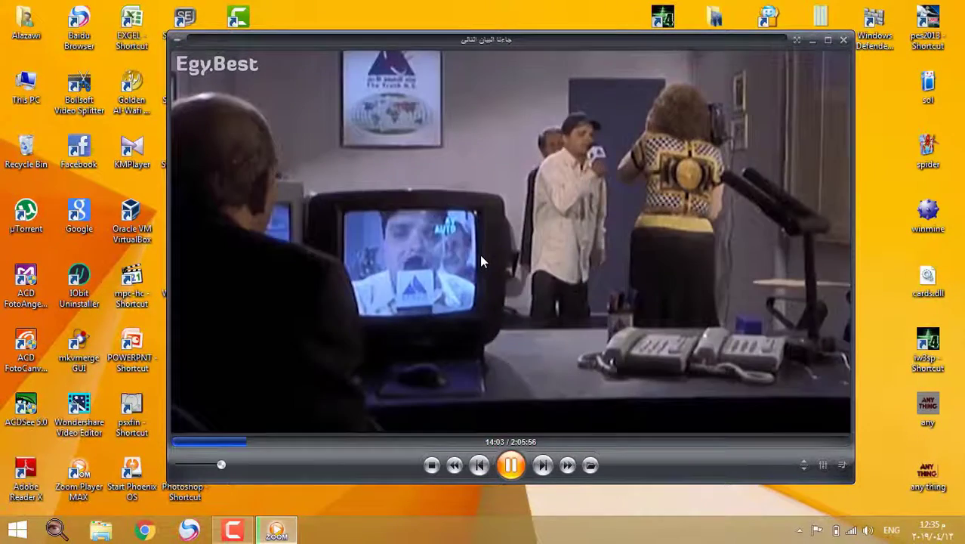
pyautogui.click(480, 254)
pyautogui.click(480, 253)
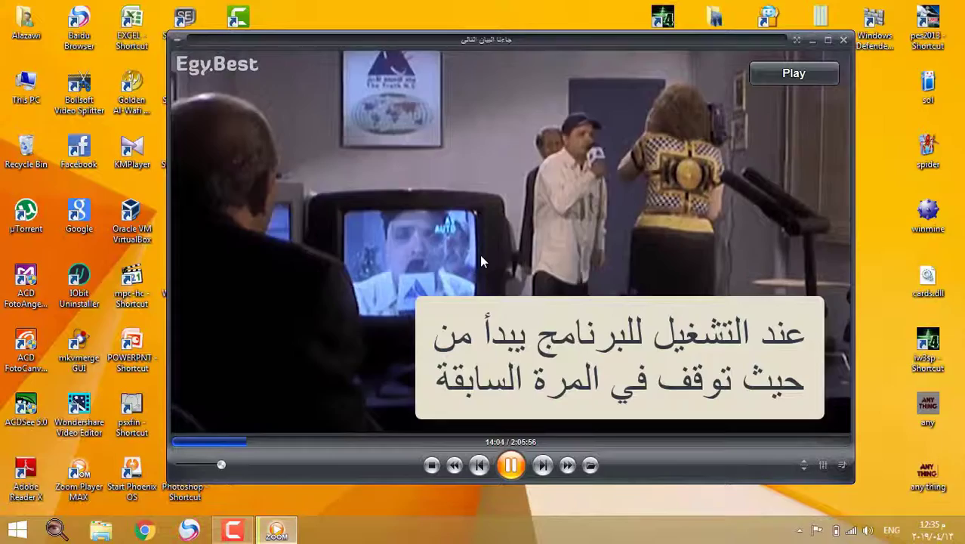
pyautogui.click(525, 232)
pyautogui.click(524, 232)
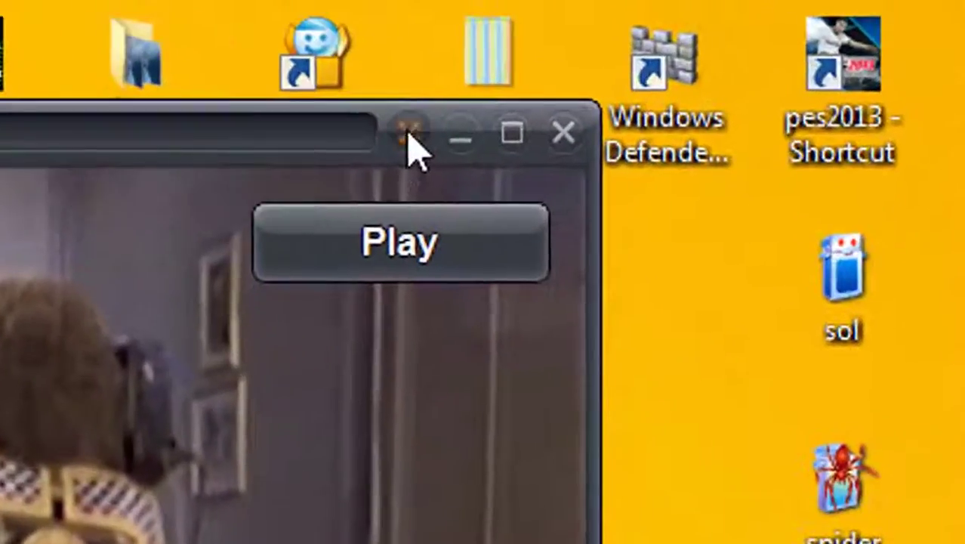
# Show the video in full screen, toggle its playback there, and return to the windowed view.
pyautogui.click(797, 39)
pyautogui.moveTo(372, 328)
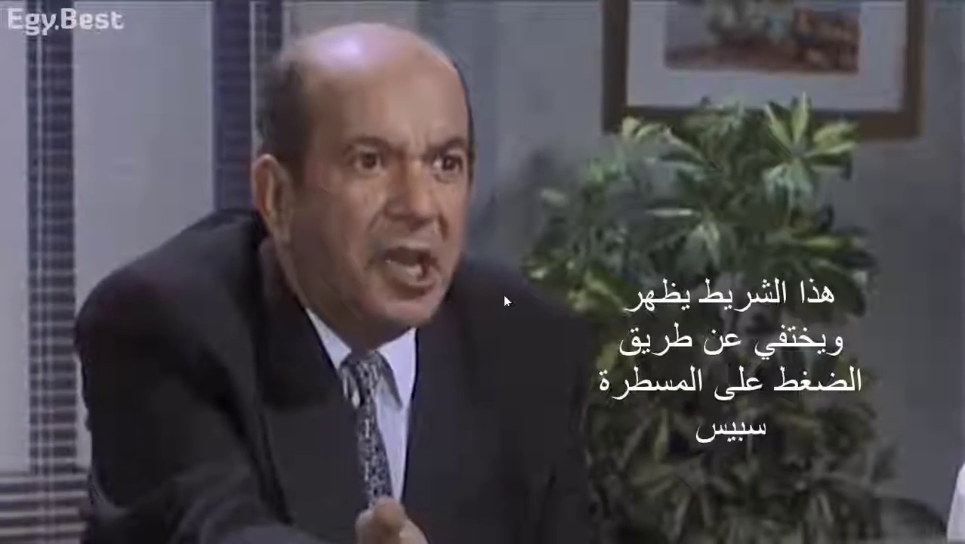
pyautogui.press('space')
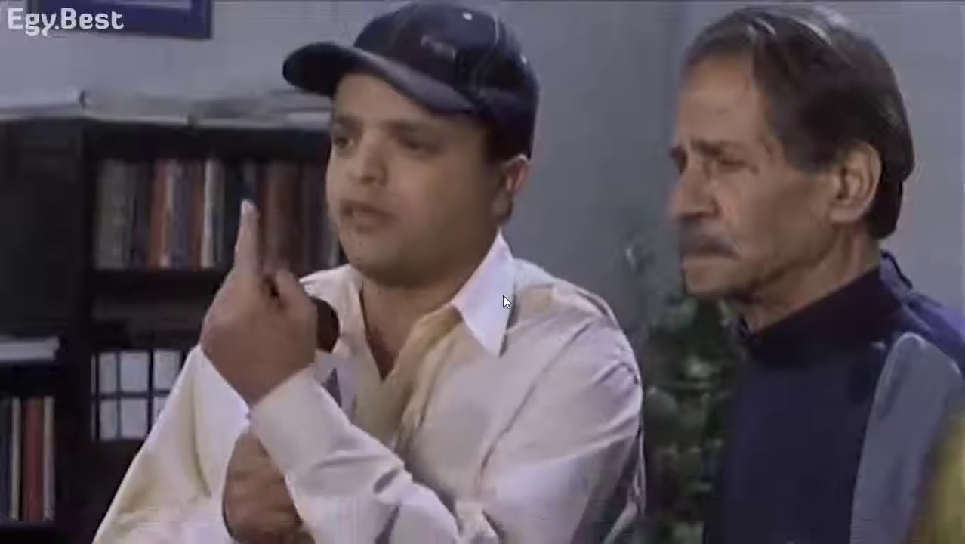
pyautogui.press('space')
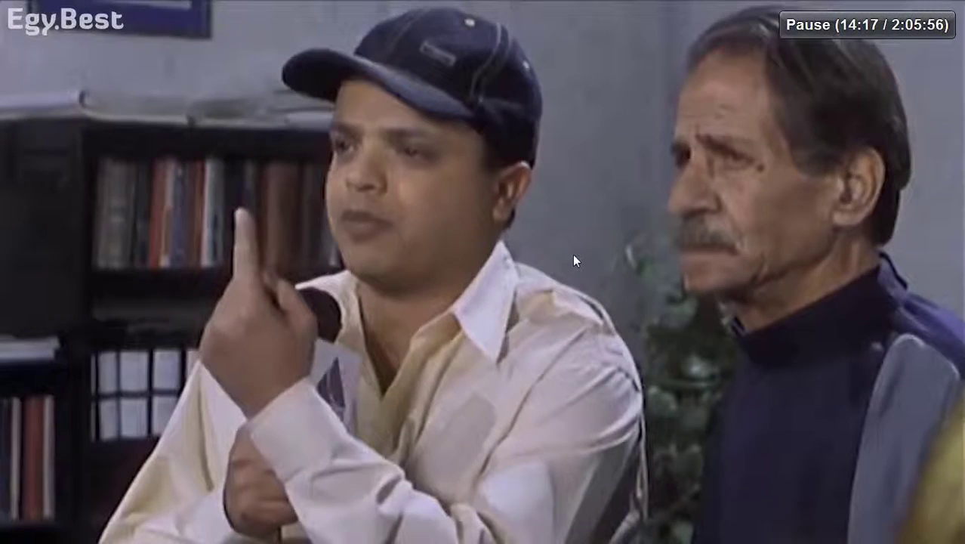
pyautogui.doubleClick(262, 209)
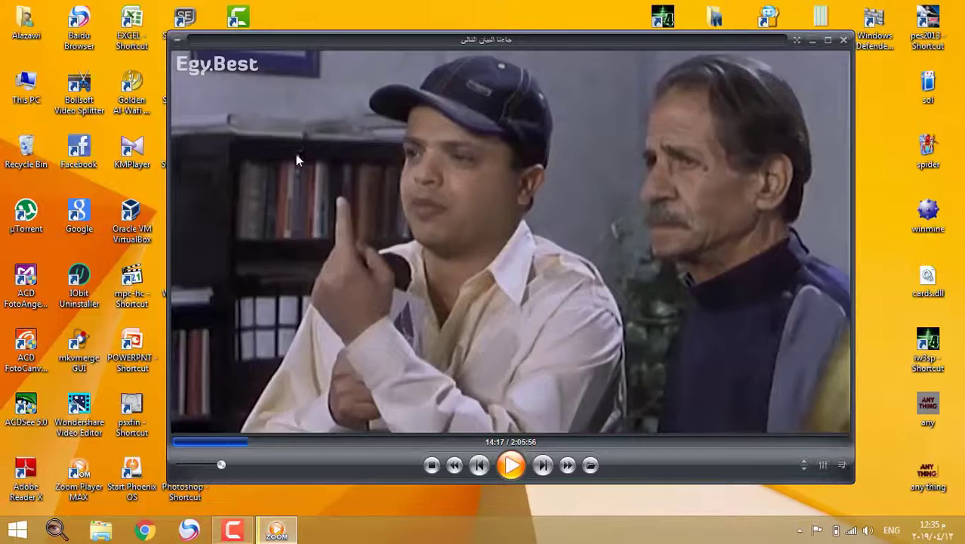
# Stop the current video and open الصياد وحرب الشتاء from the same folder.
pyautogui.press('space')
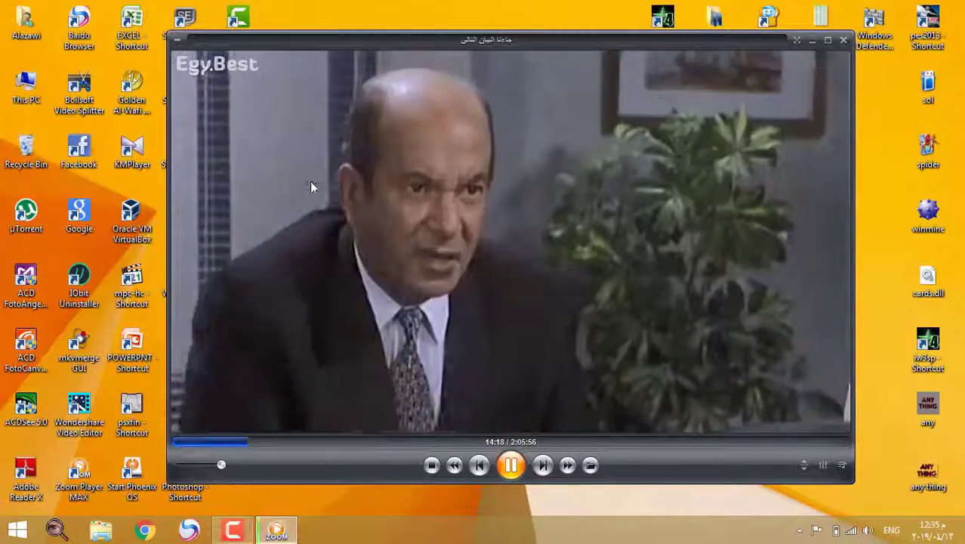
pyautogui.press('s')
pyautogui.rightClick(214, 104)
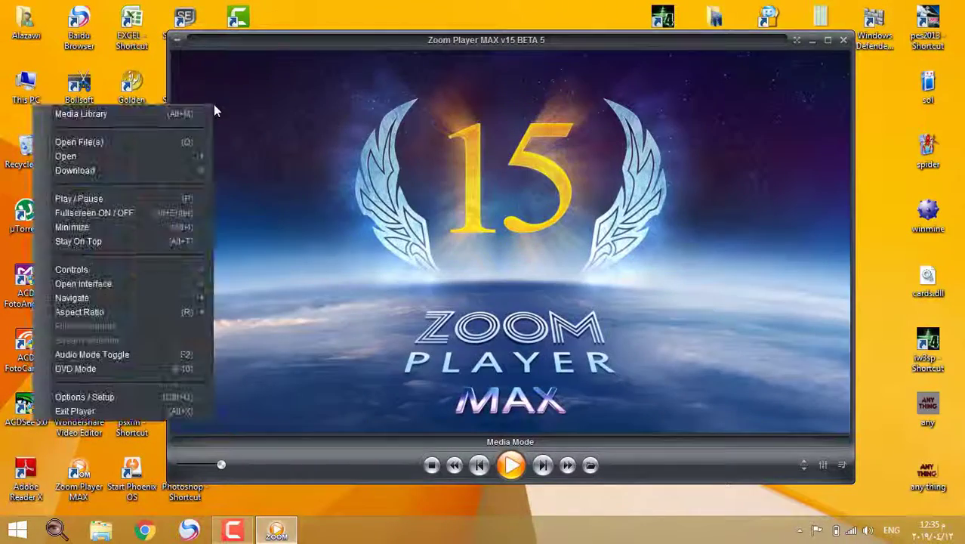
pyautogui.click(99, 142)
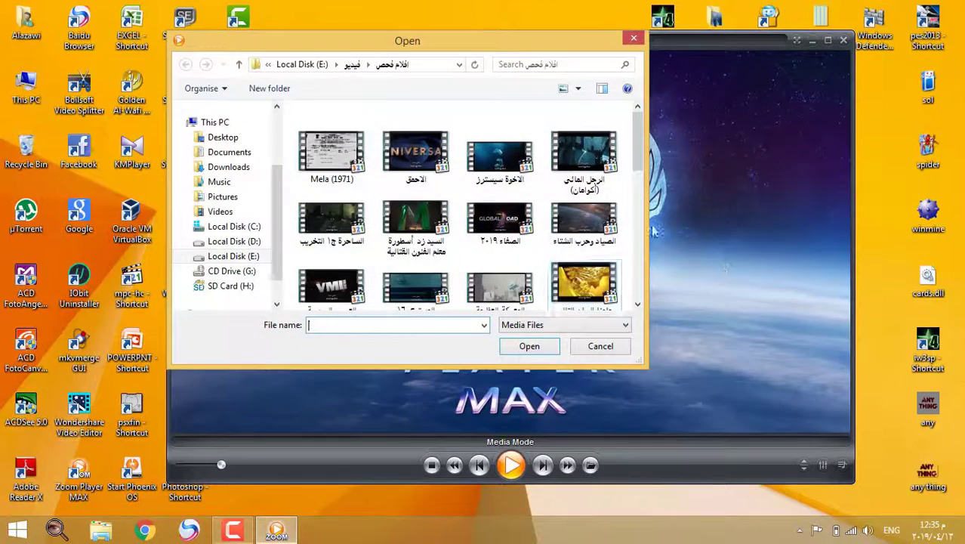
pyautogui.click(593, 285)
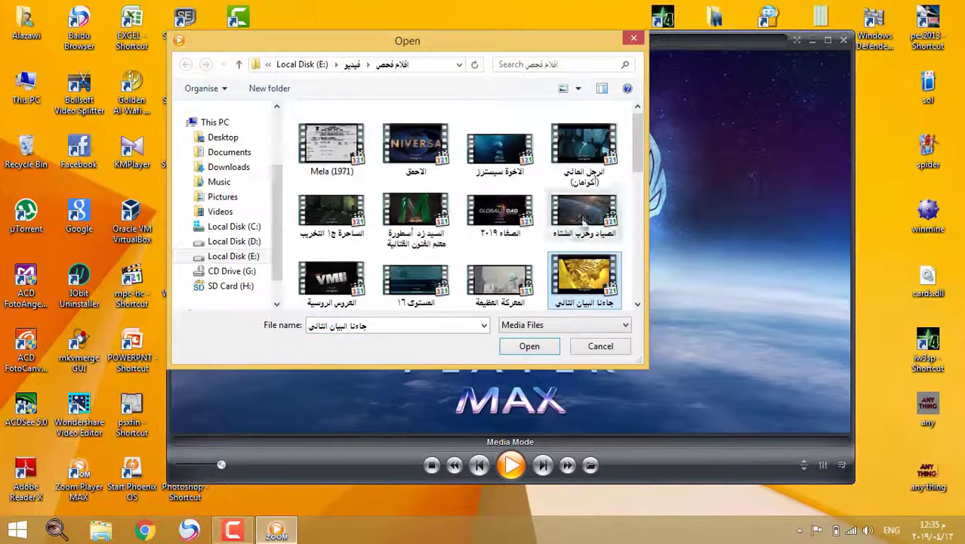
pyautogui.doubleClick(582, 219)
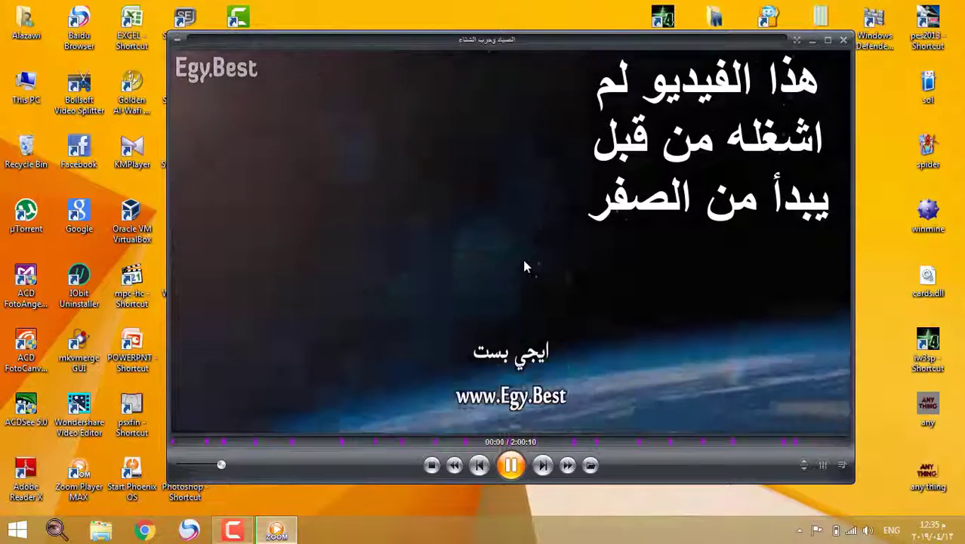
# Pause and resume the video, seek forward to about 09:00 and pause it there.
pyautogui.click(525, 262)
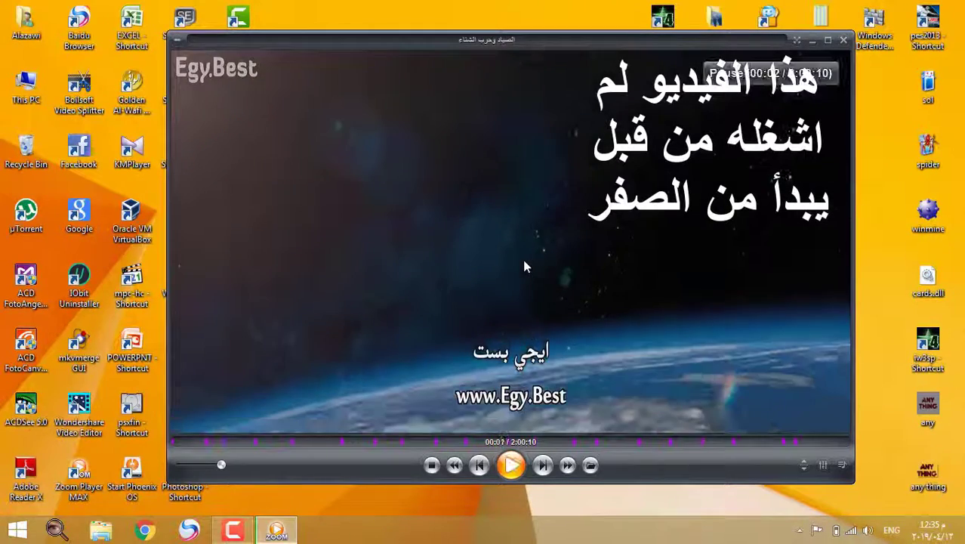
pyautogui.click(435, 253)
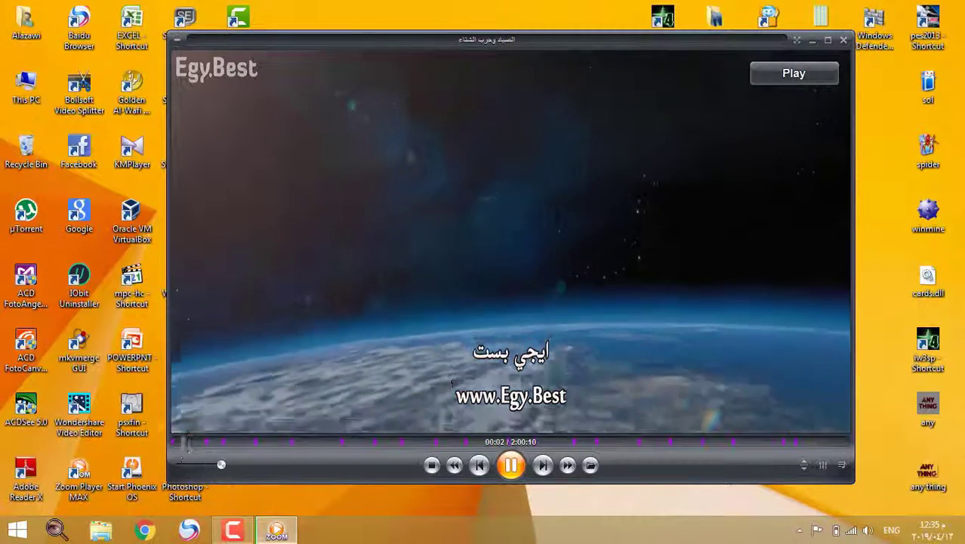
pyautogui.click(190, 442)
pyautogui.click(221, 442)
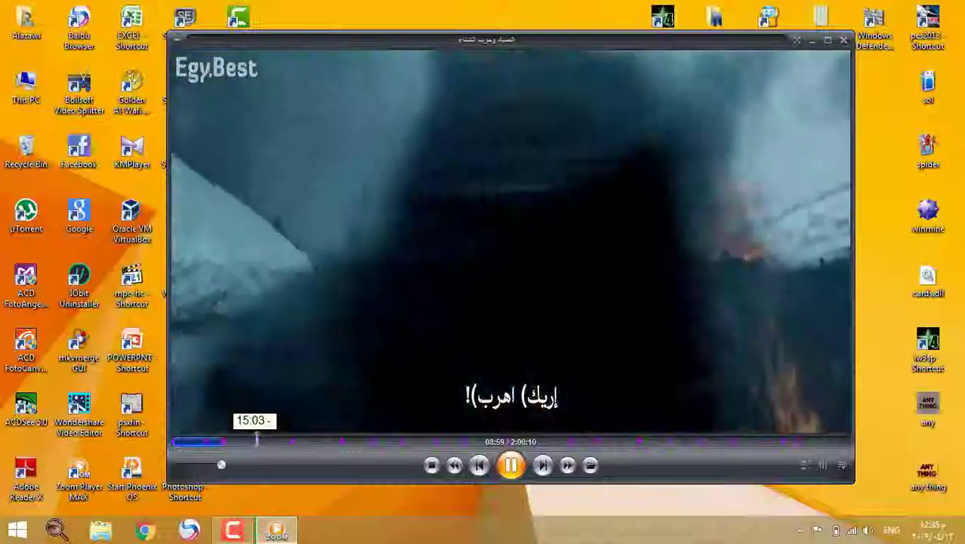
pyautogui.click(311, 226)
# Reopen the video جاءنا البيان التالى from the افلام فحص folder and pause and resume its playback.
pyautogui.rightClick(245, 124)
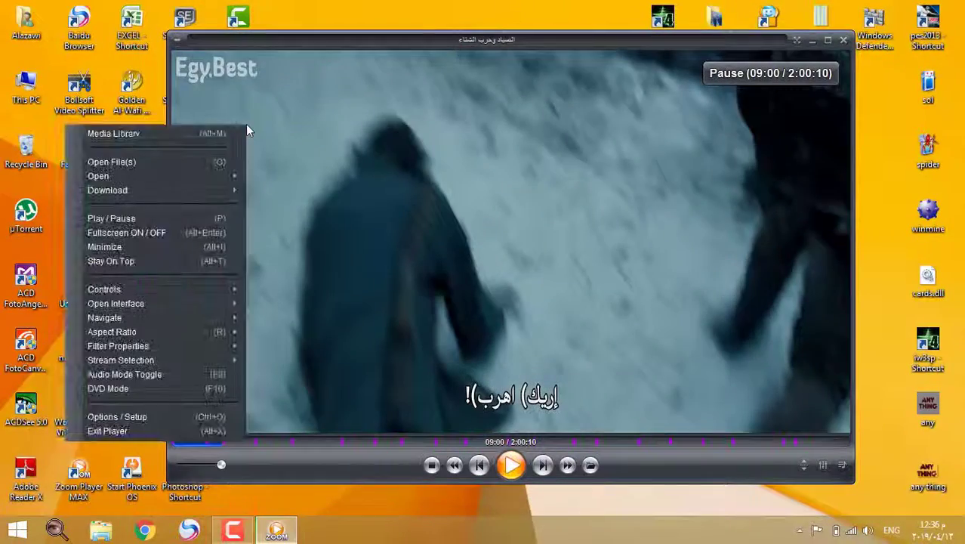
pyautogui.click(162, 166)
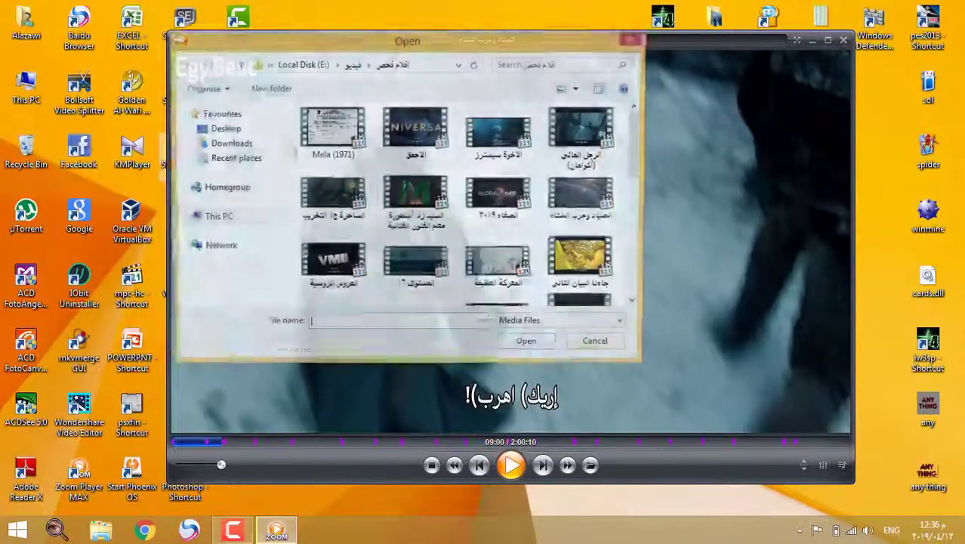
pyautogui.doubleClick(585, 261)
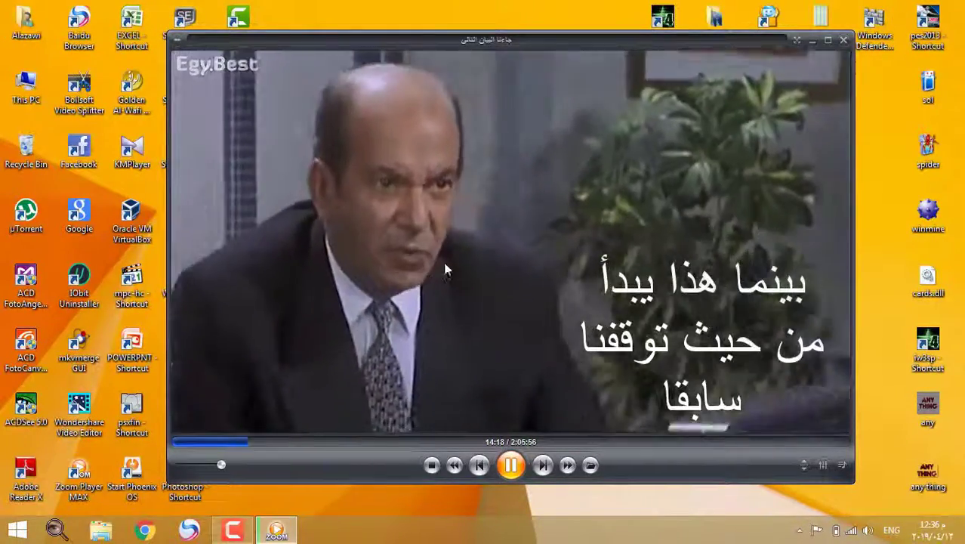
pyautogui.click(390, 245)
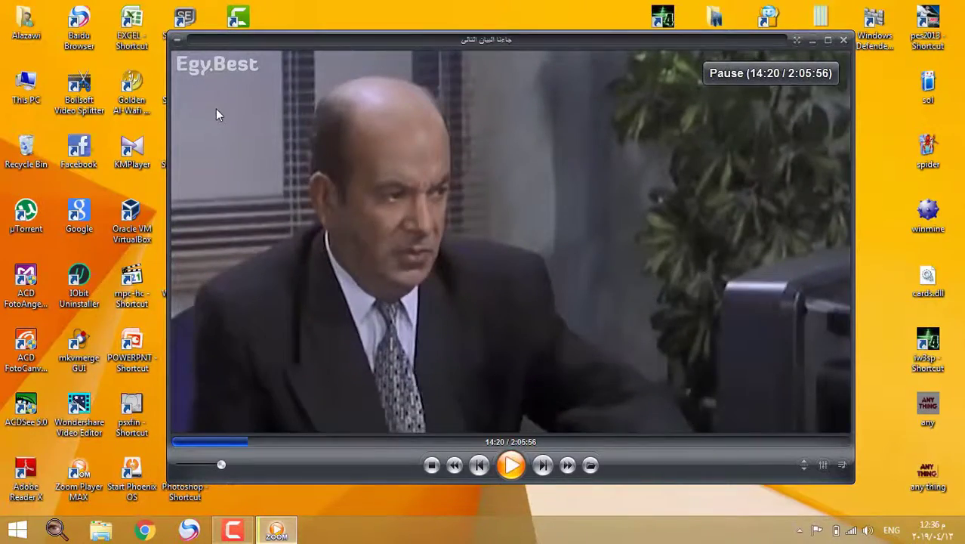
pyautogui.click(216, 112)
# Bring up the player's choices for opening folders, drives, streaming links and subtitle files.
pyautogui.rightClick(192, 108)
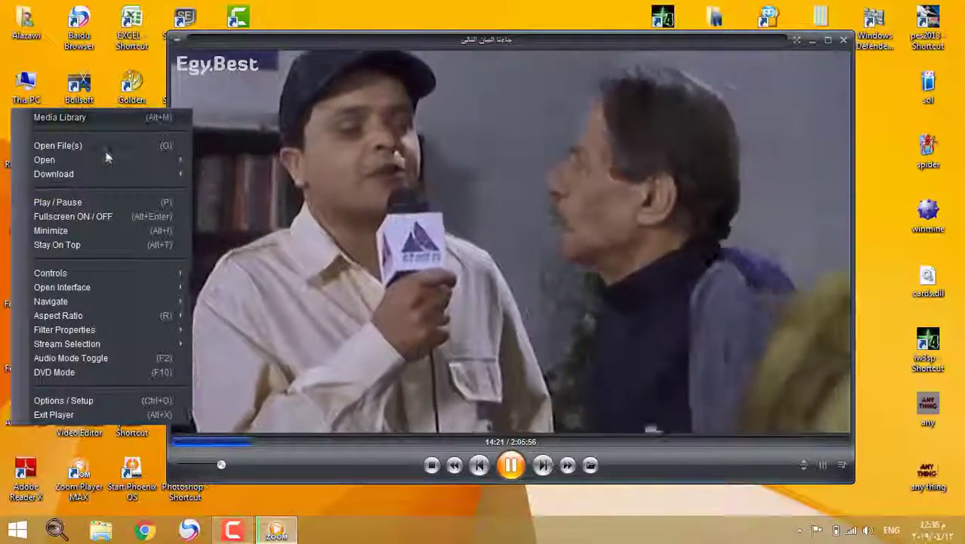
pyautogui.moveTo(116, 164)
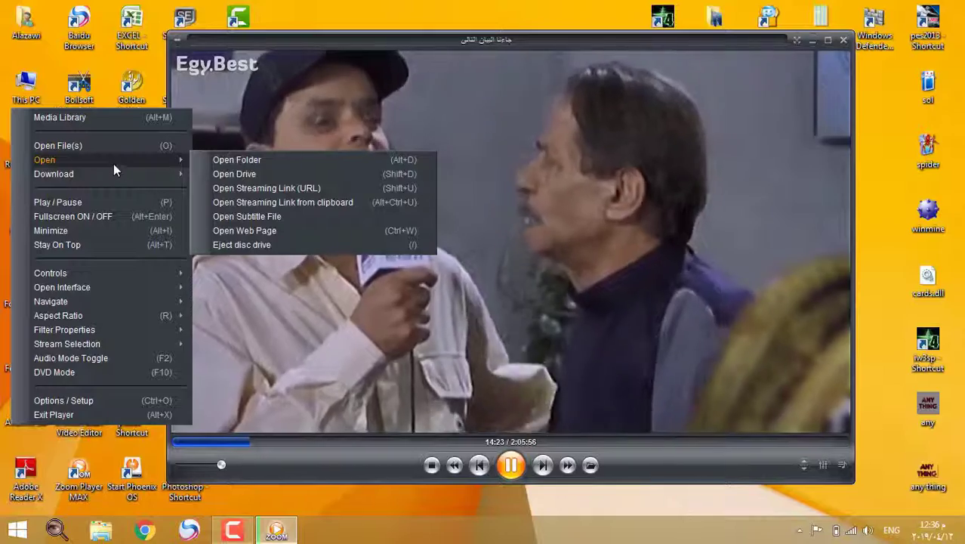